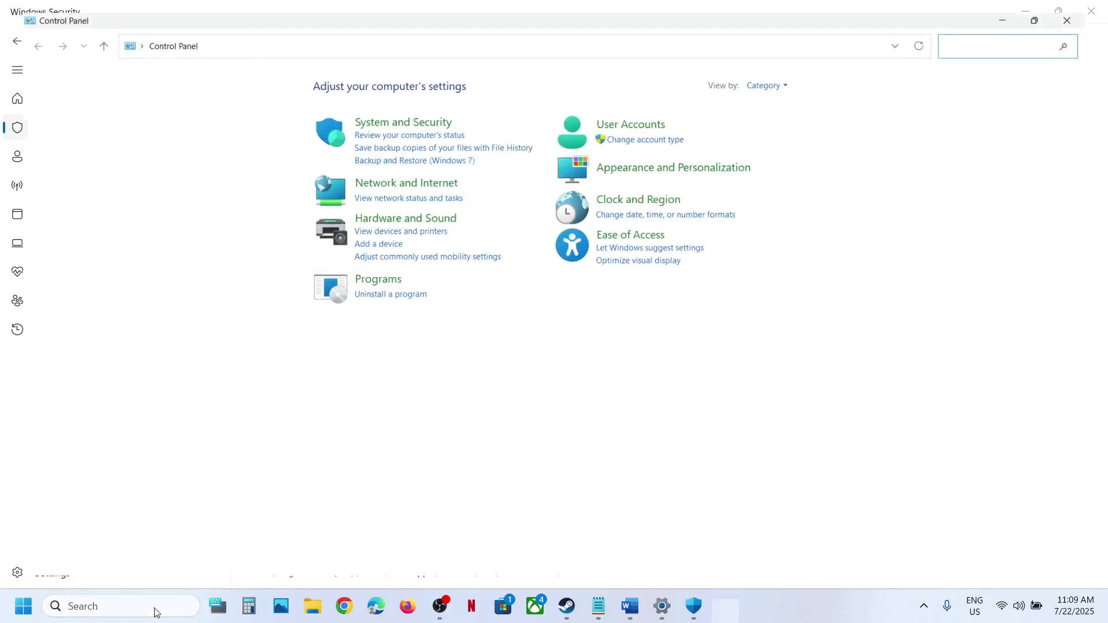
Open the list of apps allowed through Windows Defender Firewall and unlock it for changes
click(397, 115)
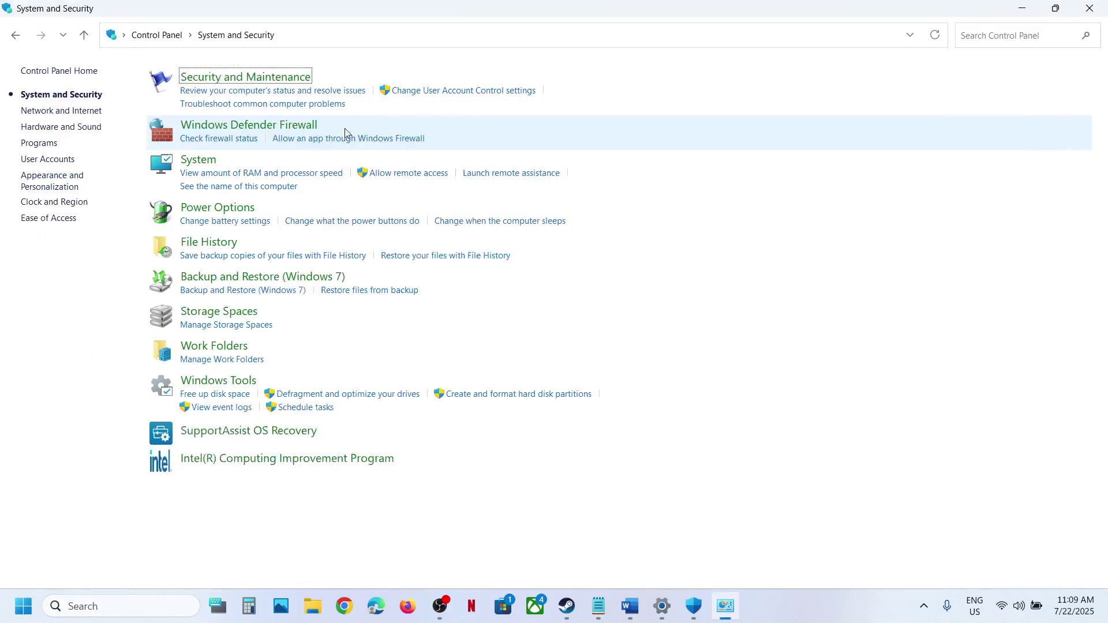
click(259, 130)
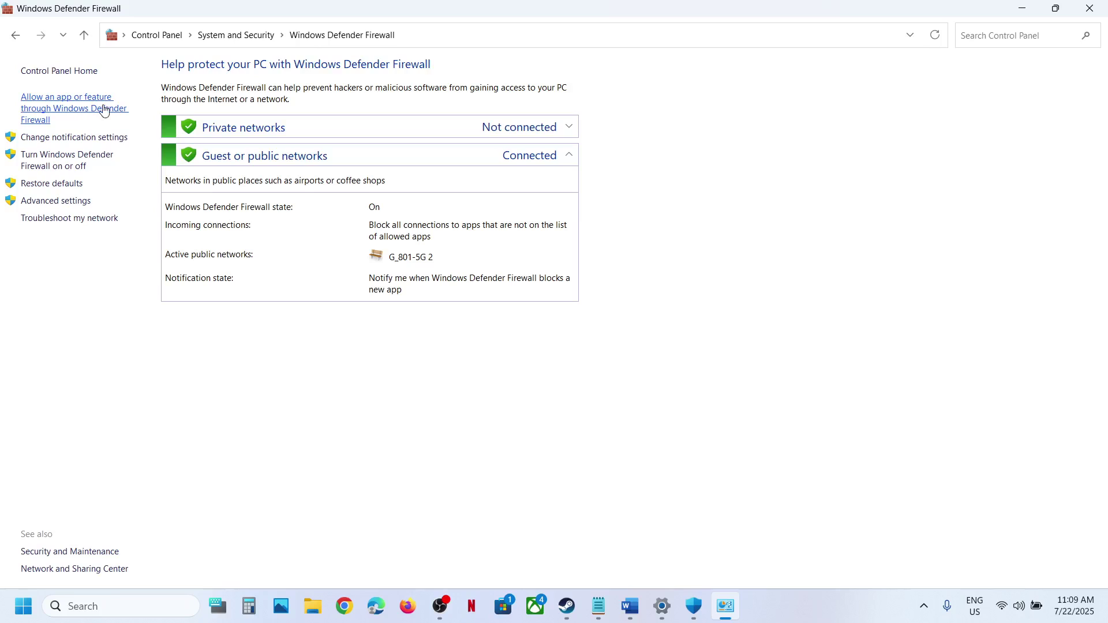
click(104, 111)
click(716, 113)
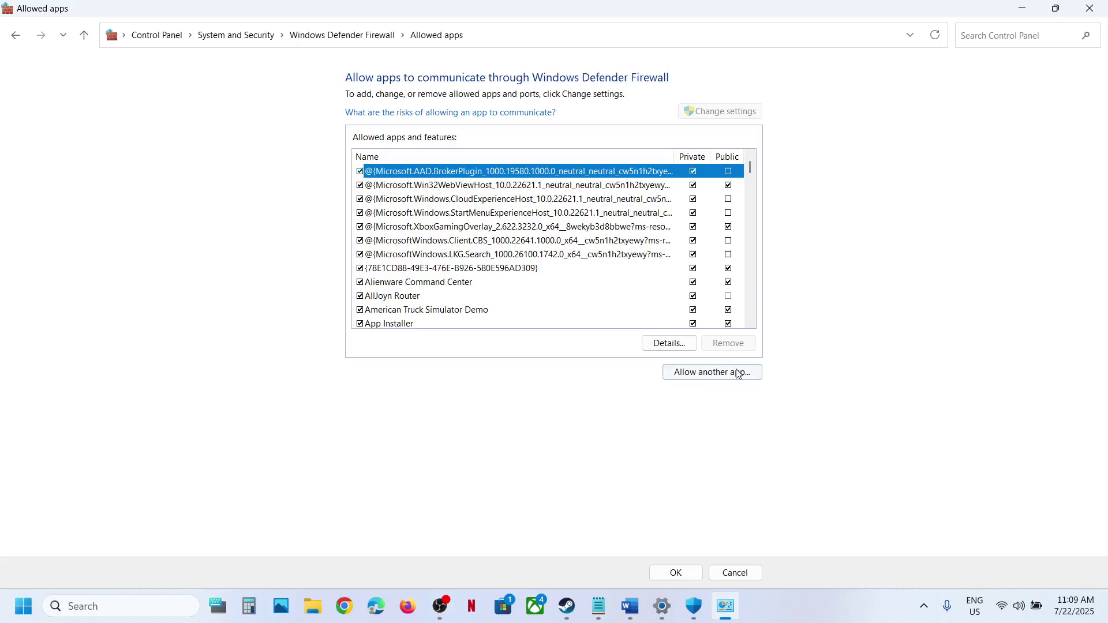
Browse the ShooterGame Win64 and BattlEye folders for executables to allow through the firewall, and cancel without adding an app
click(737, 374)
click(647, 370)
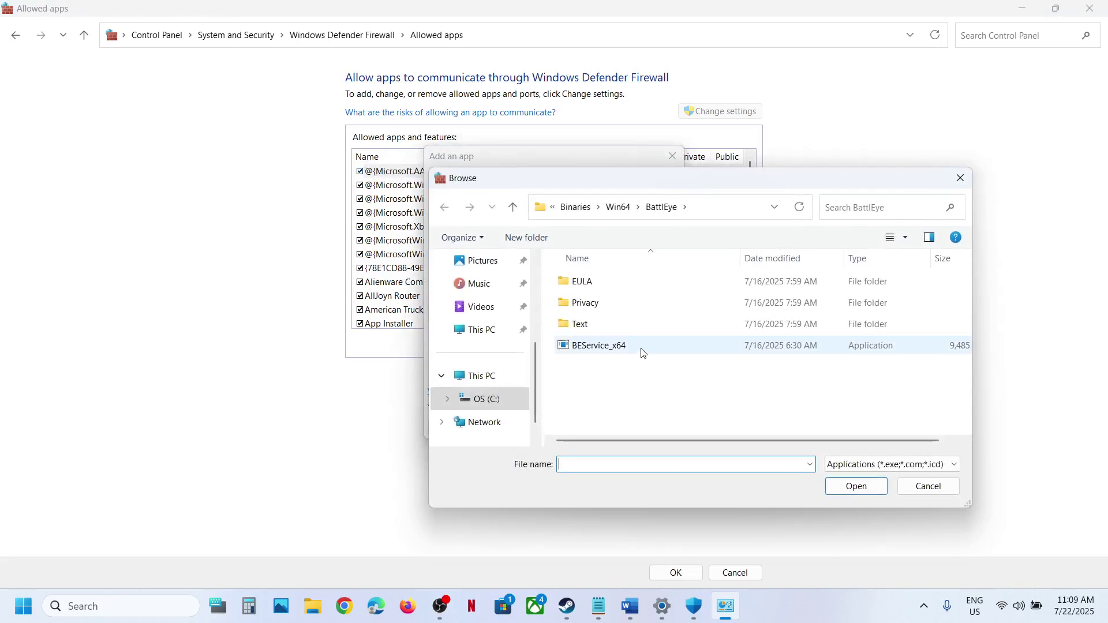
click(577, 207)
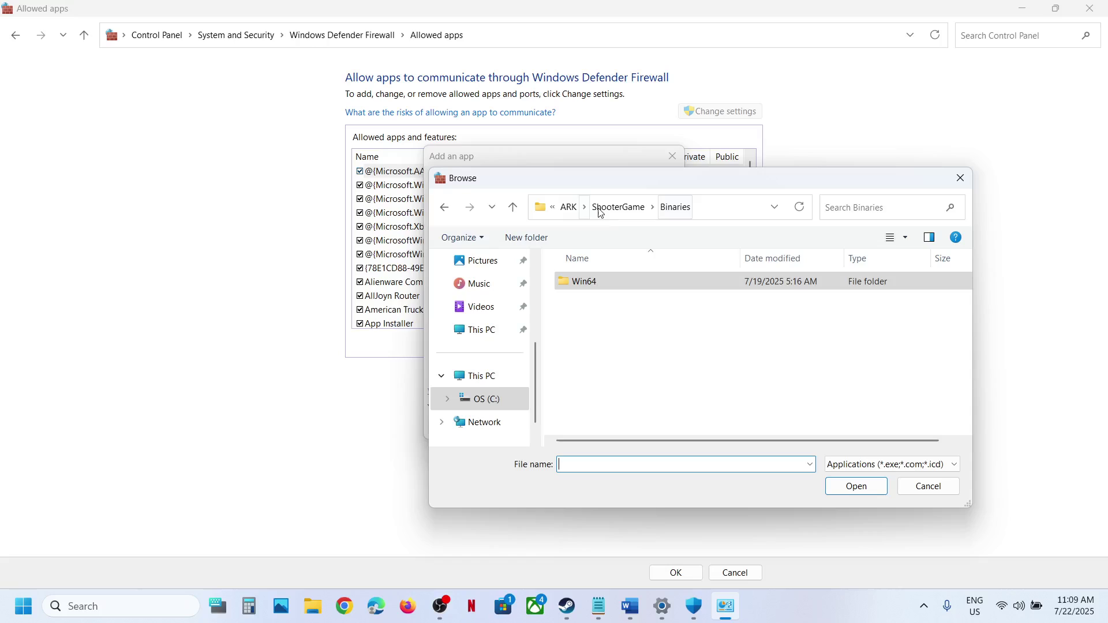
double_click(598, 279)
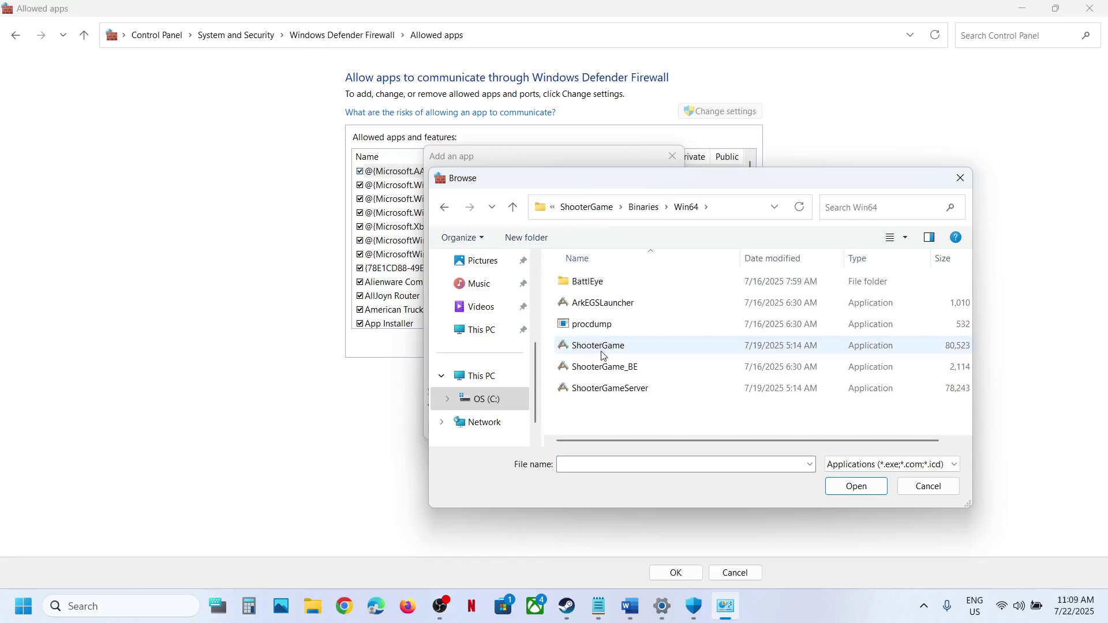
double_click(597, 284)
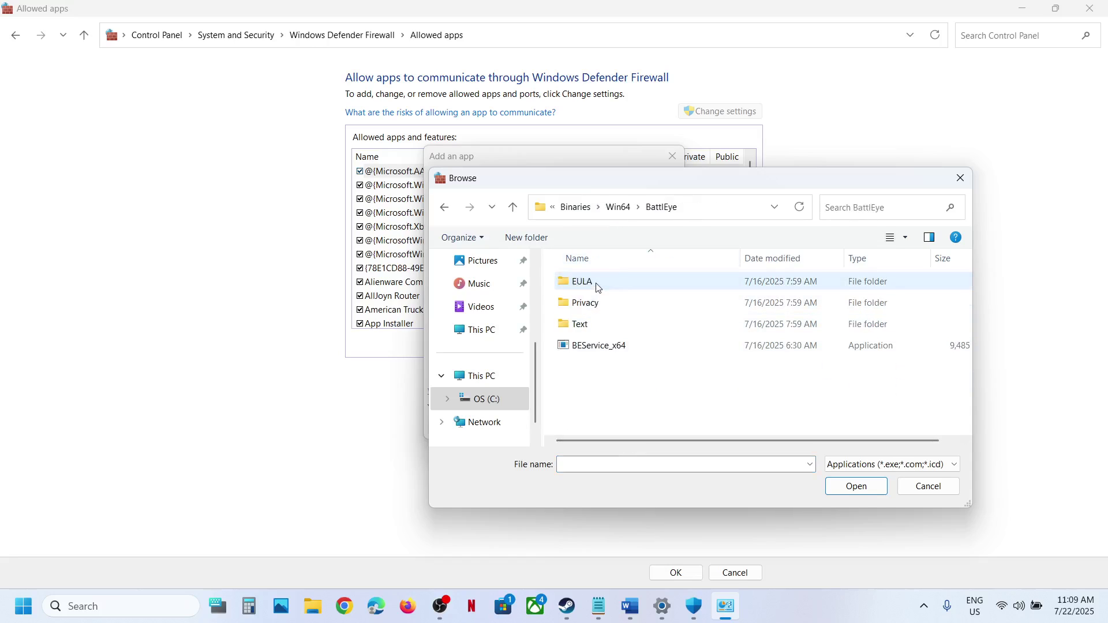
click(512, 206)
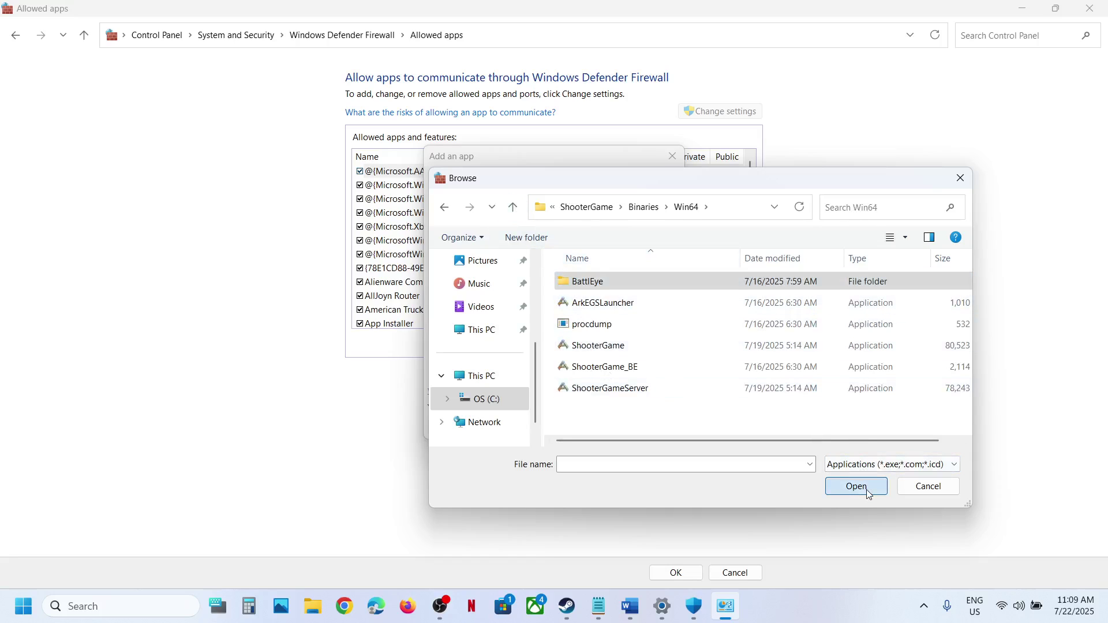
click(916, 492)
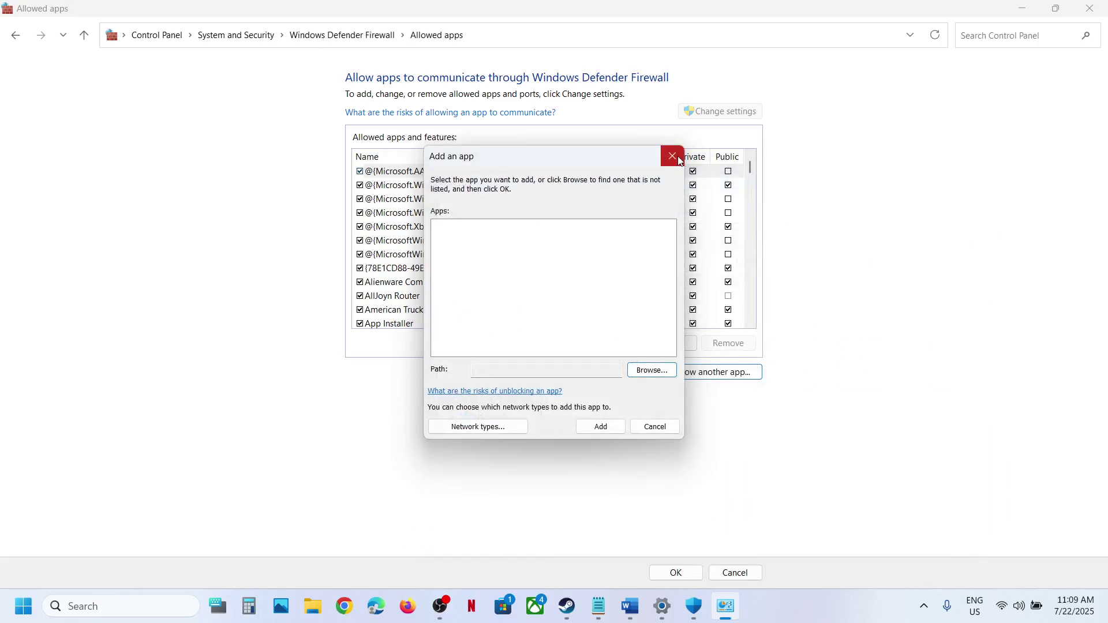
click(672, 156)
Close the Allowed apps, Windows Security and Settings windows
click(1098, 10)
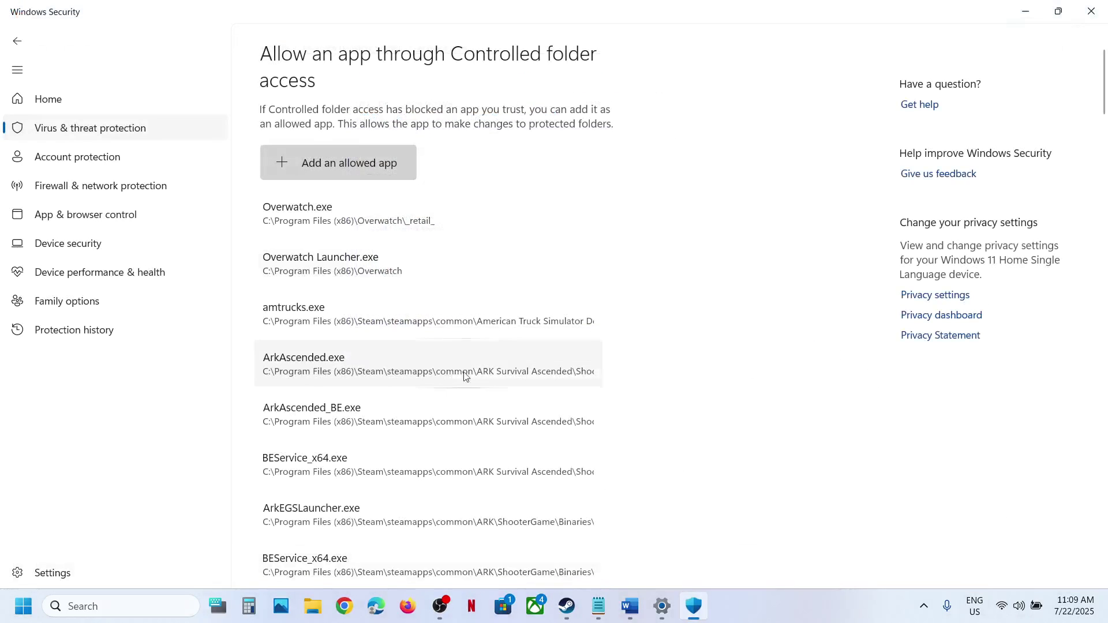
click(1091, 11)
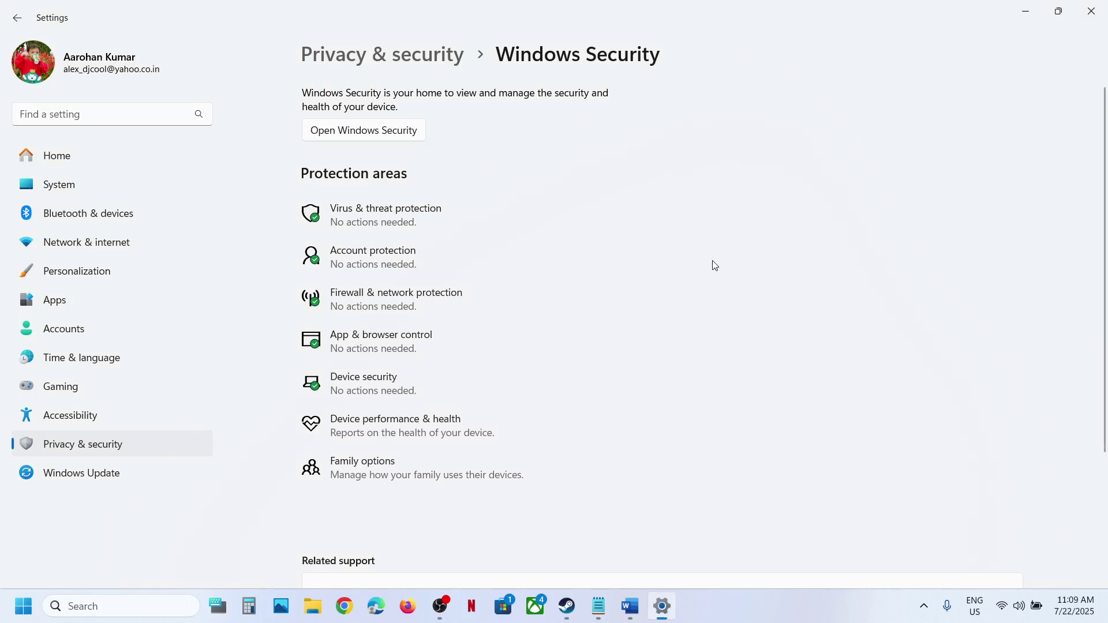
click(1083, 17)
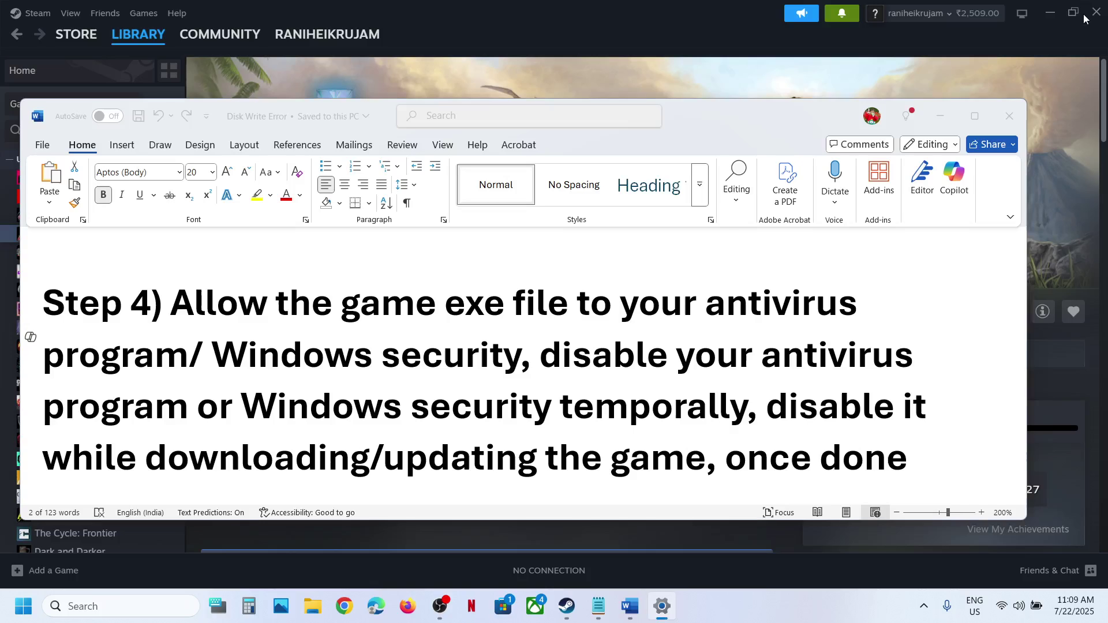
Read Step 4 about temporarily disabling the antivirus and Step 5 about clearing the download cache in the Disk Write Error document
scroll(441, 433, down, 3)
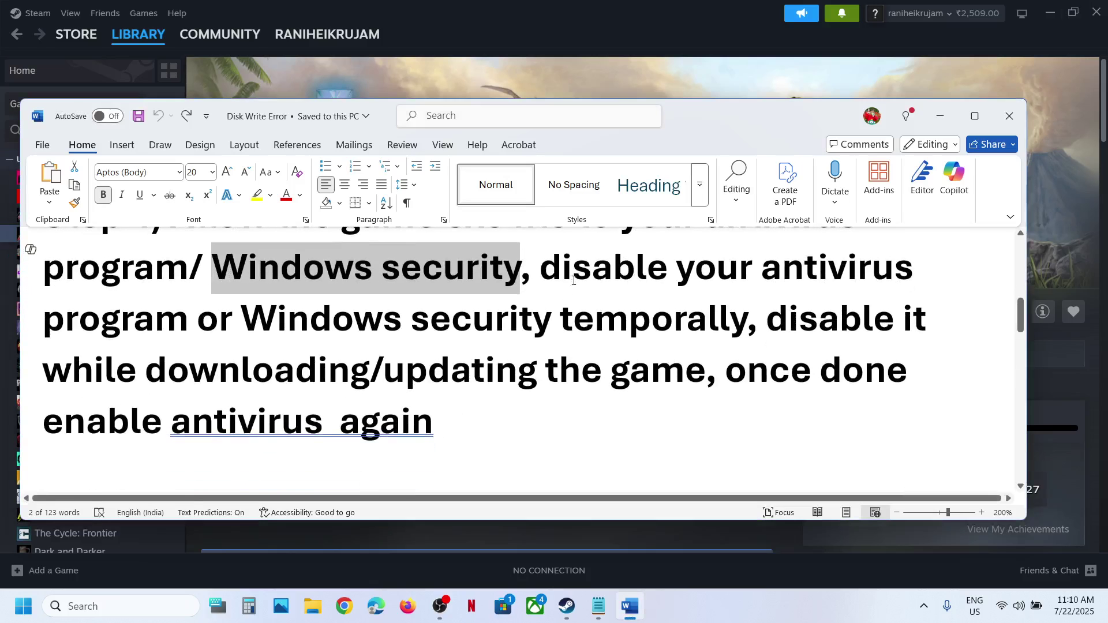
drag(550, 270, 672, 342)
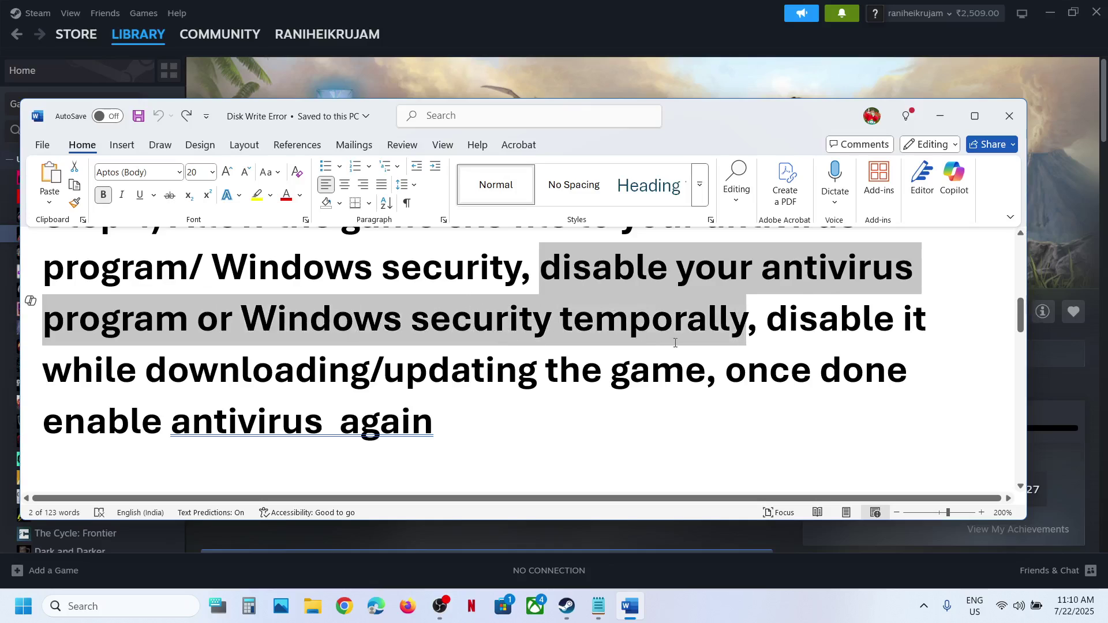
click(745, 363)
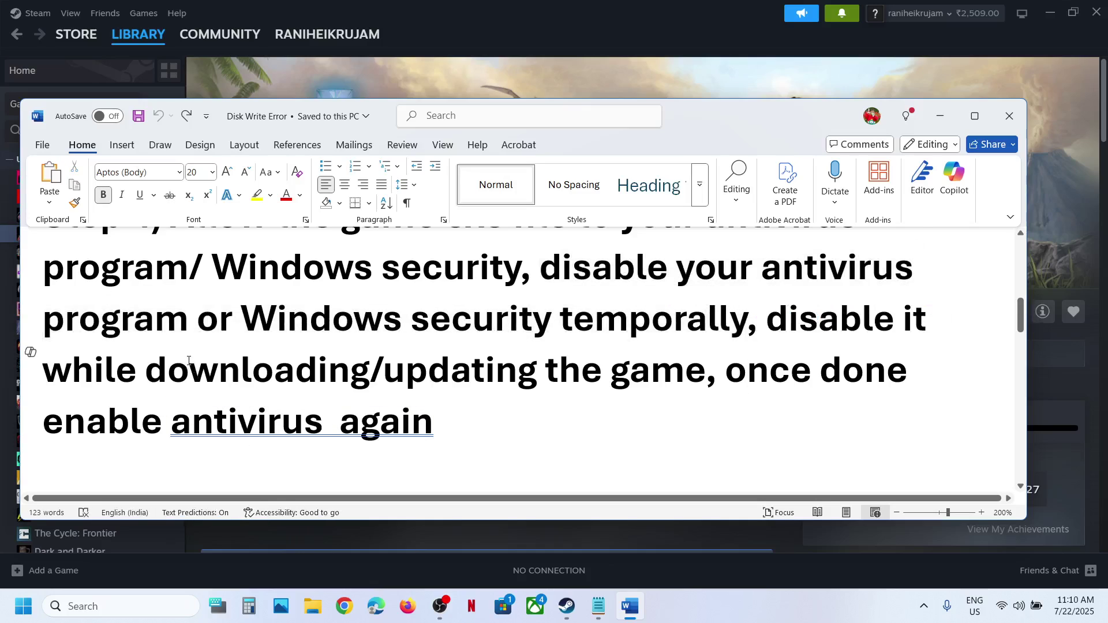
drag(245, 358, 594, 372)
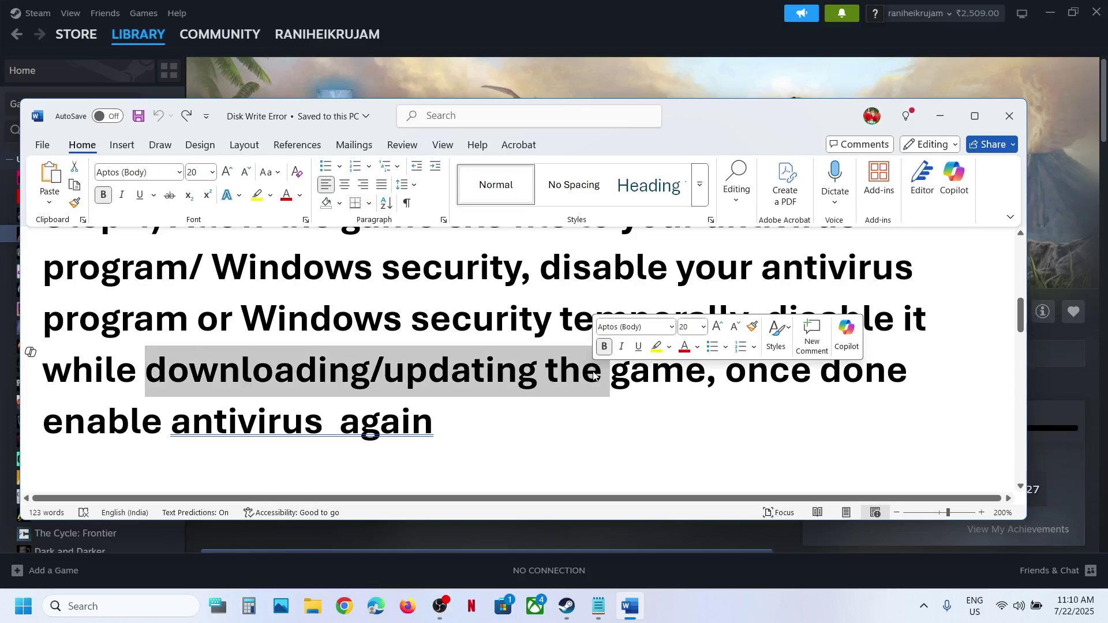
drag(750, 371, 434, 423)
click(434, 422)
scroll(434, 424, down, 5)
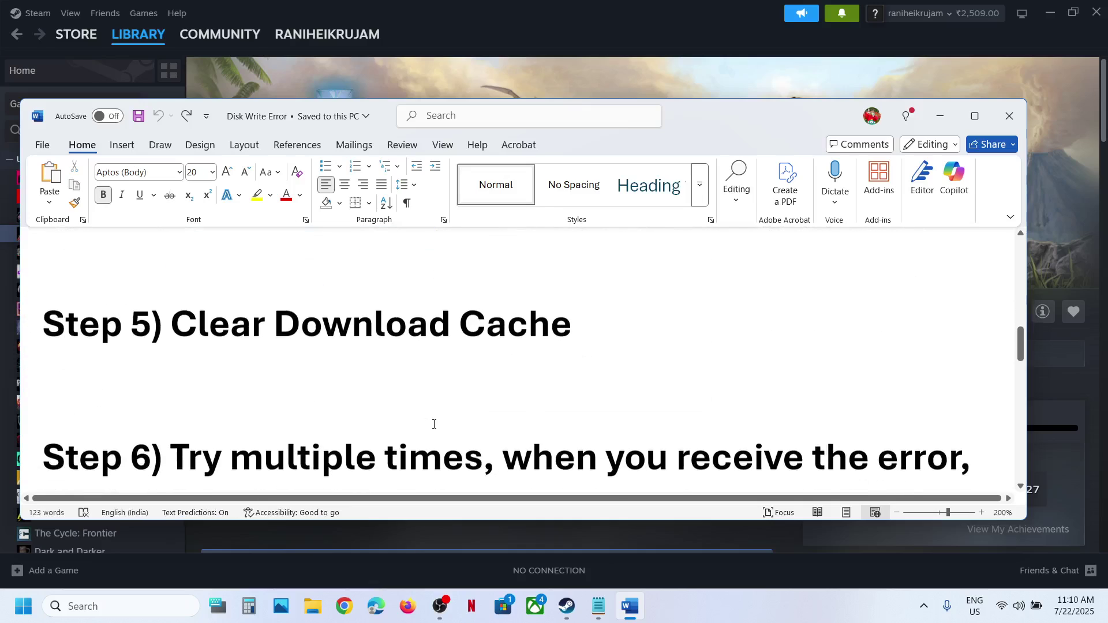
scroll(433, 425, up, 1)
drag(172, 375, 593, 391)
Switch to Steam, request clearing the download cache in the Downloads settings, and cancel the confirmation and close the settings
click(475, 68)
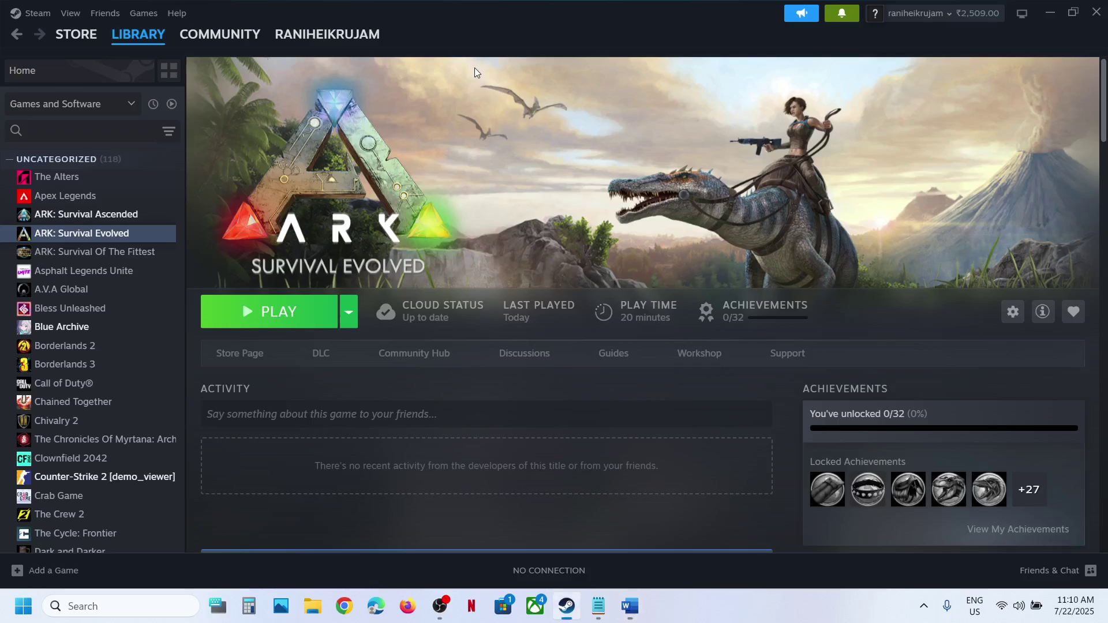
click(43, 19)
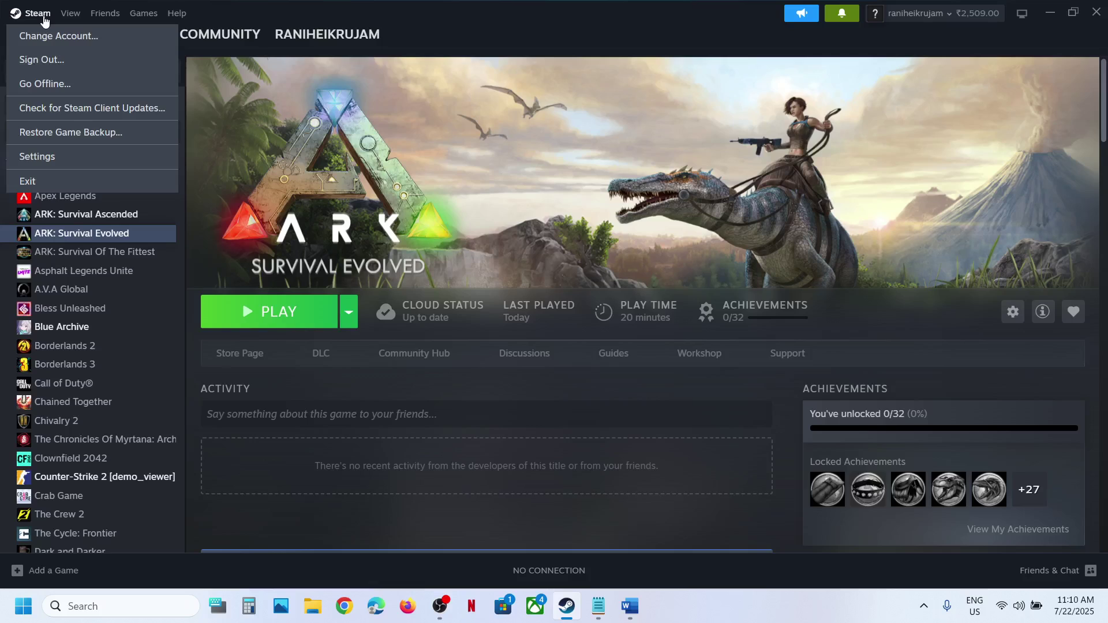
click(55, 152)
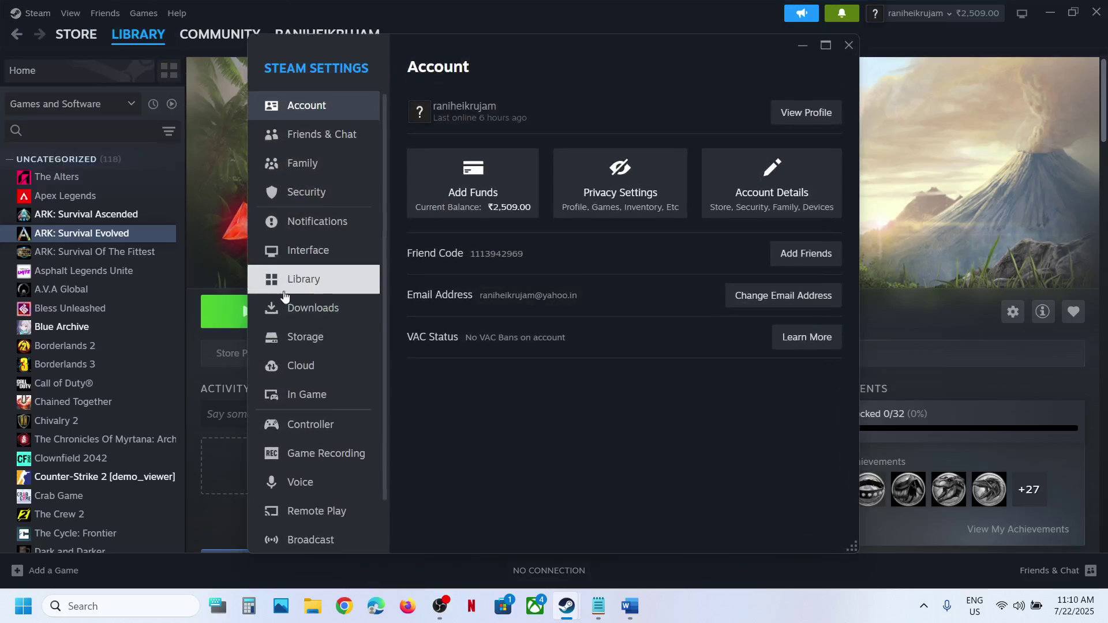
click(331, 317)
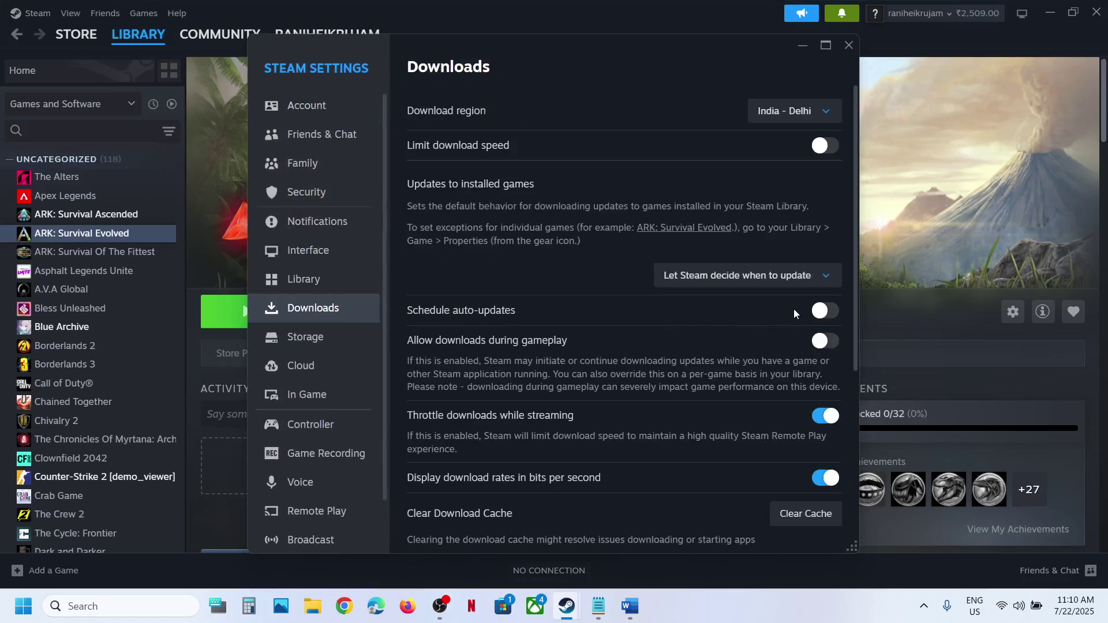
scroll(786, 376, down, 3)
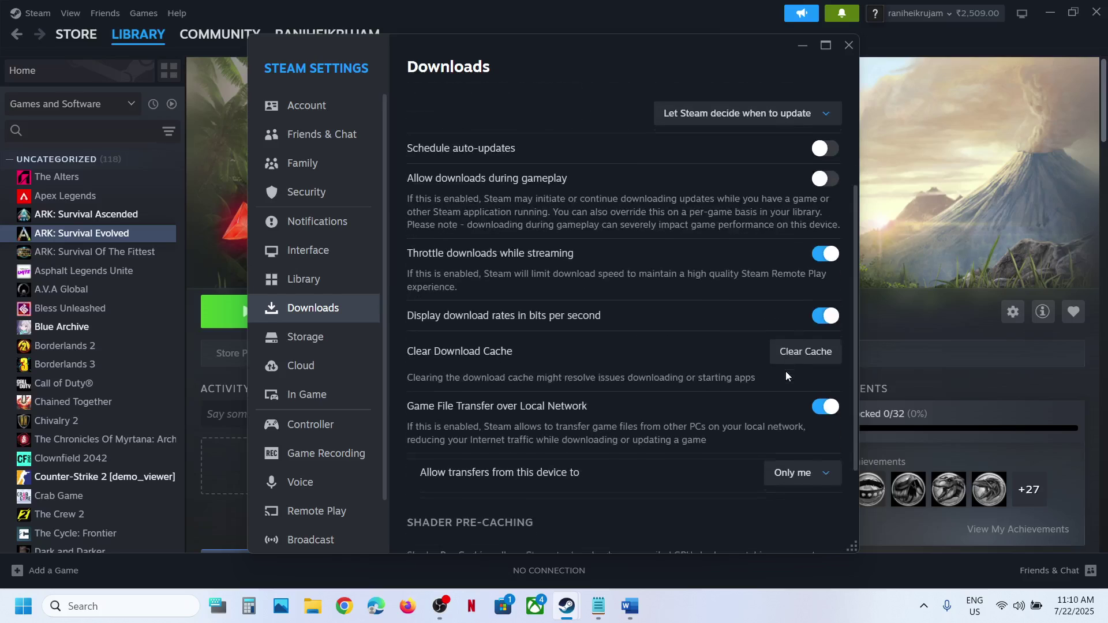
click(825, 345)
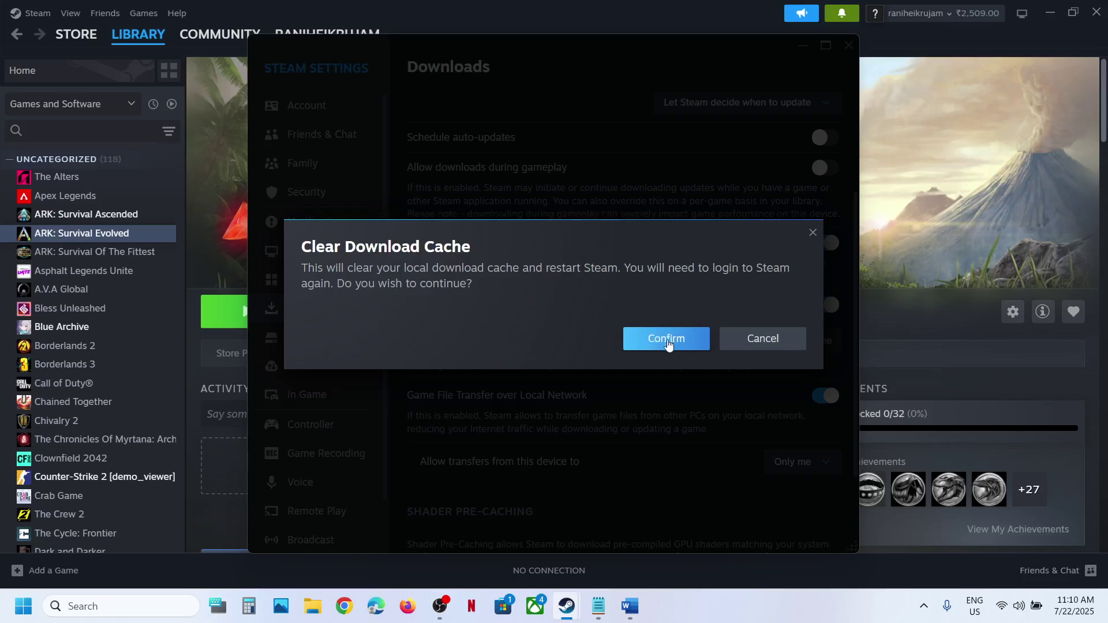
click(776, 346)
key(Escape)
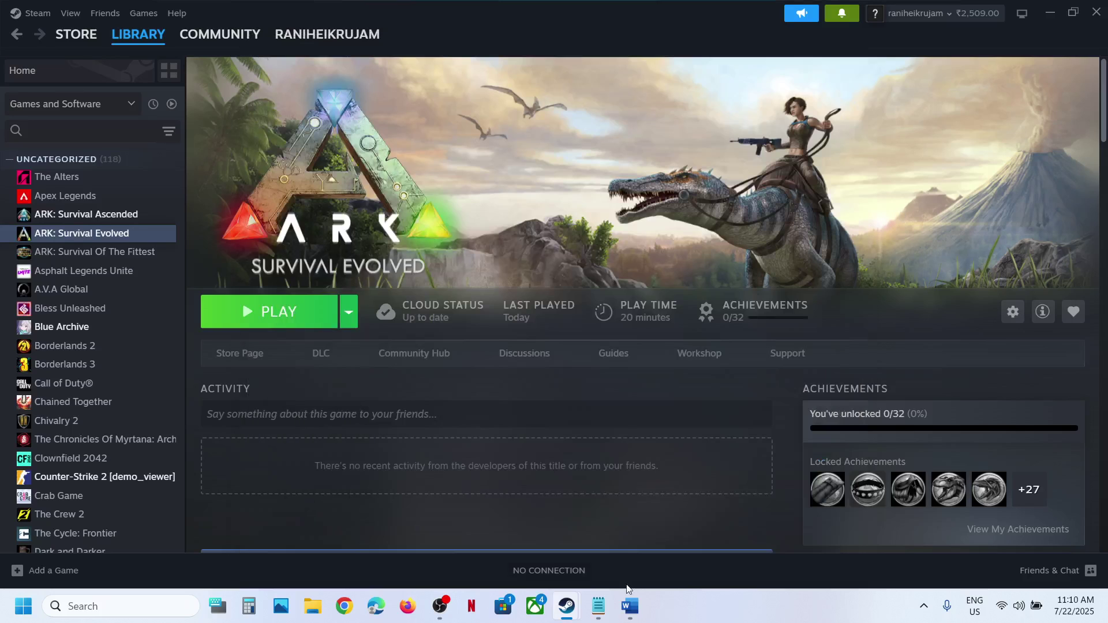
Switch to Word and read Step 6 about retrying the download and Step 7 about repairing the Steam library folder
click(629, 603)
scroll(460, 396, down, 4)
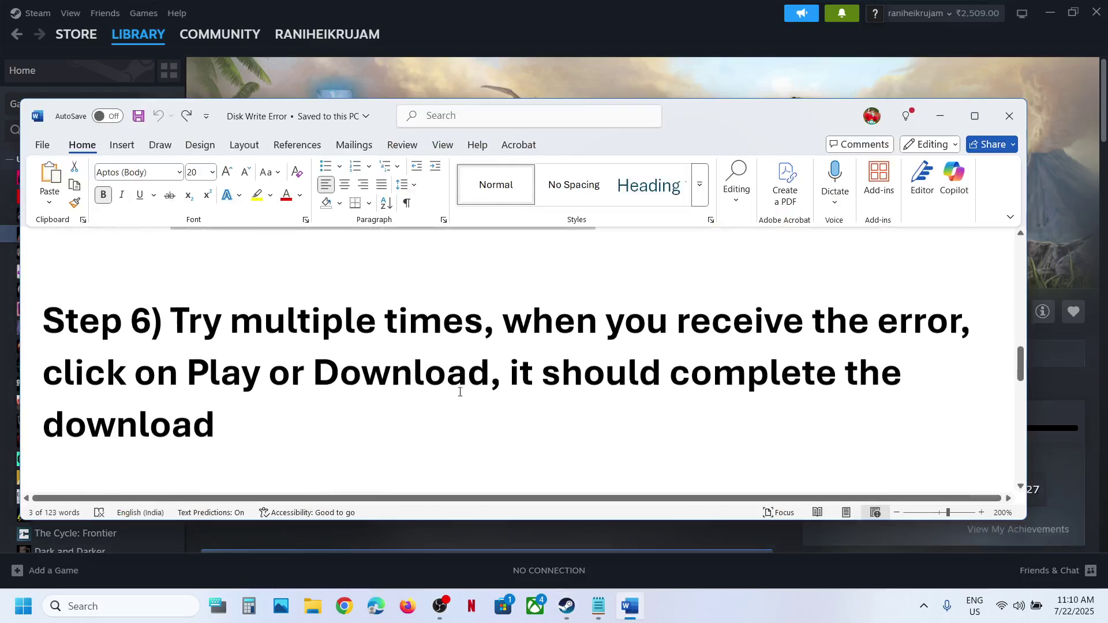
click(362, 90)
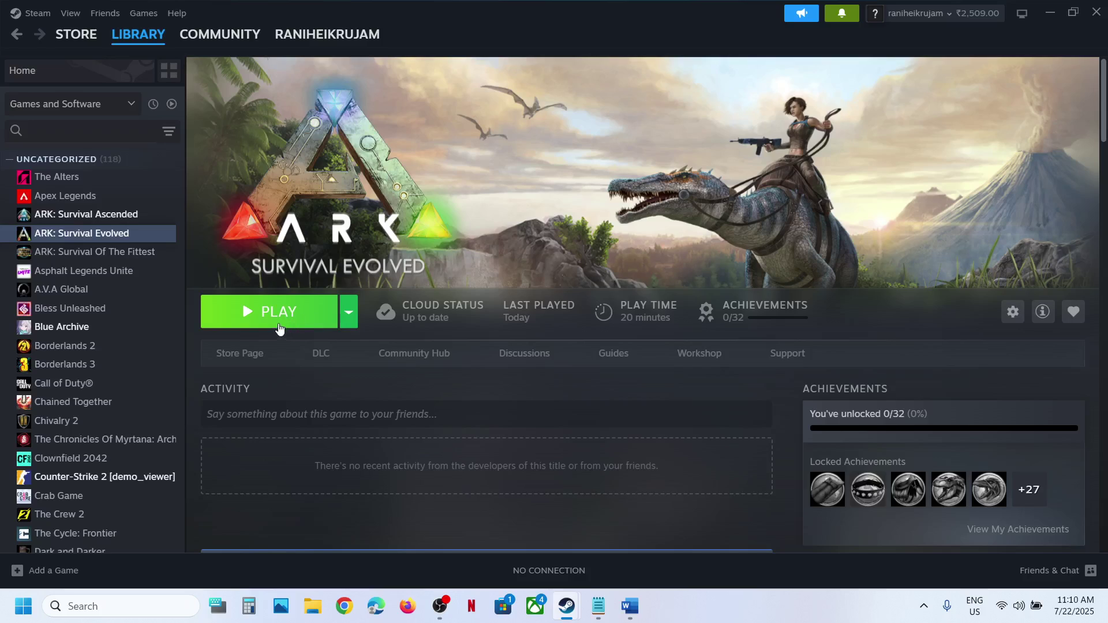
click(640, 600)
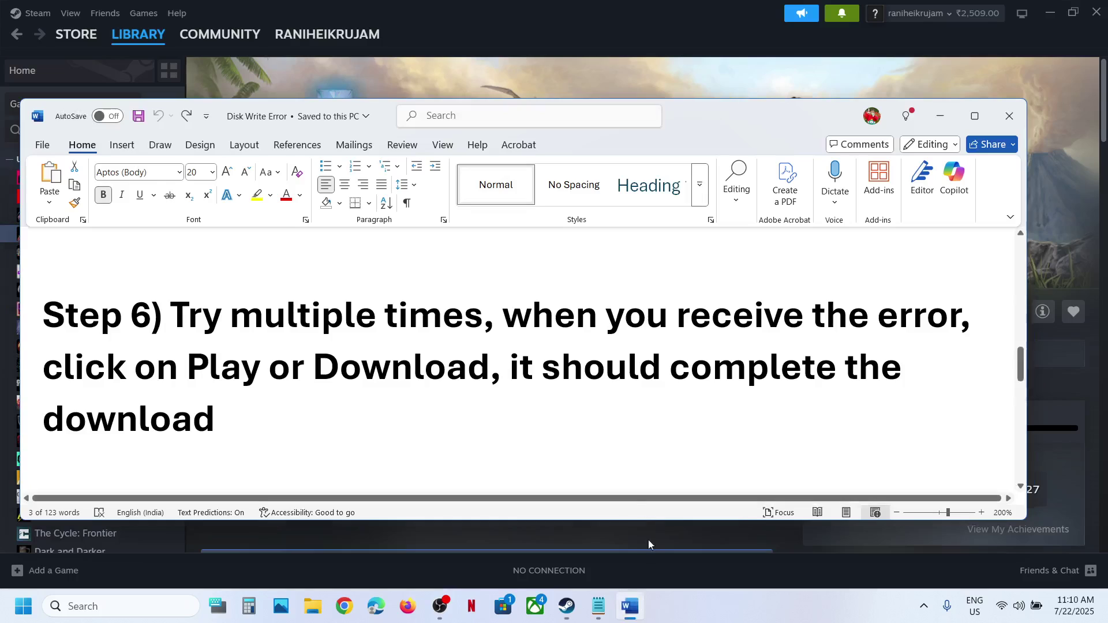
drag(549, 364, 615, 396)
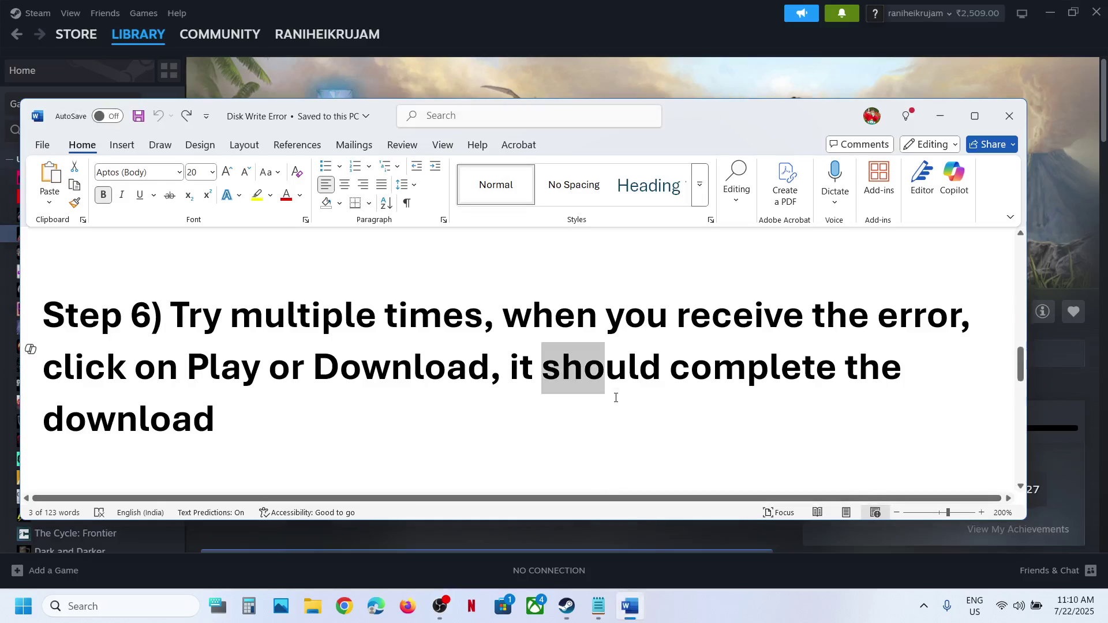
scroll(615, 396, down, 3)
drag(254, 400, 633, 383)
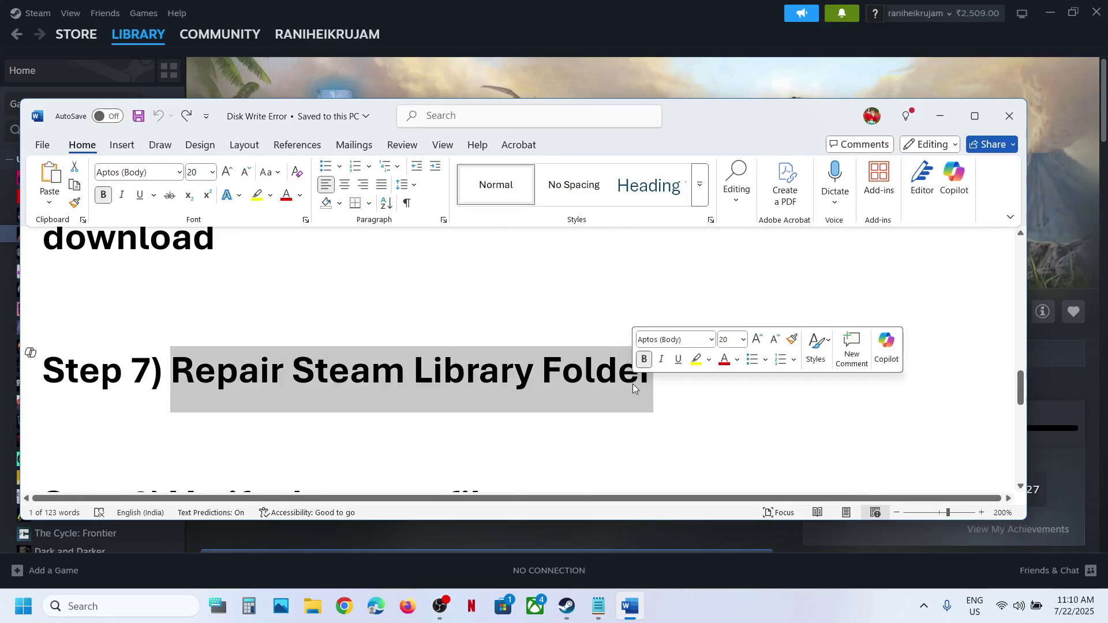
Switch to Steam, open its Storage settings and choose the OS (C:) drive
click(556, 90)
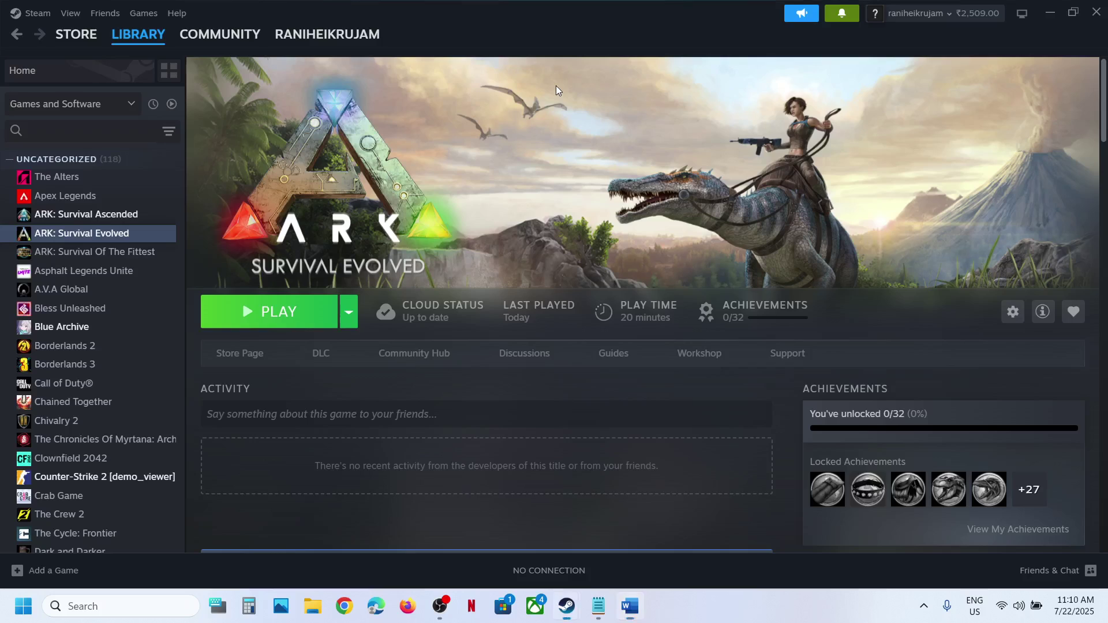
click(34, 13)
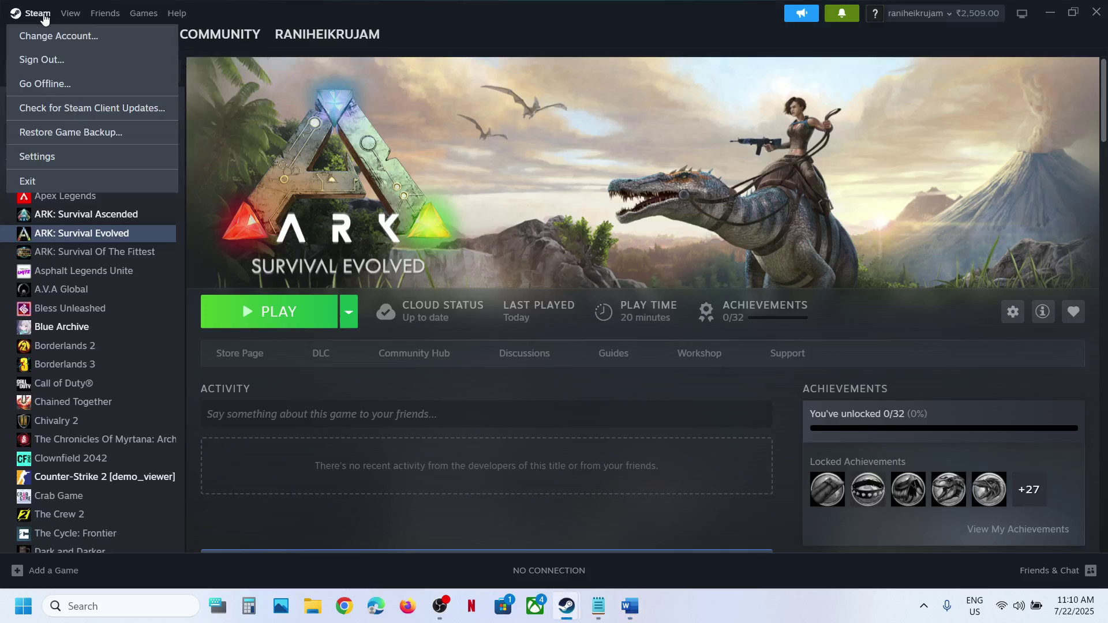
click(58, 156)
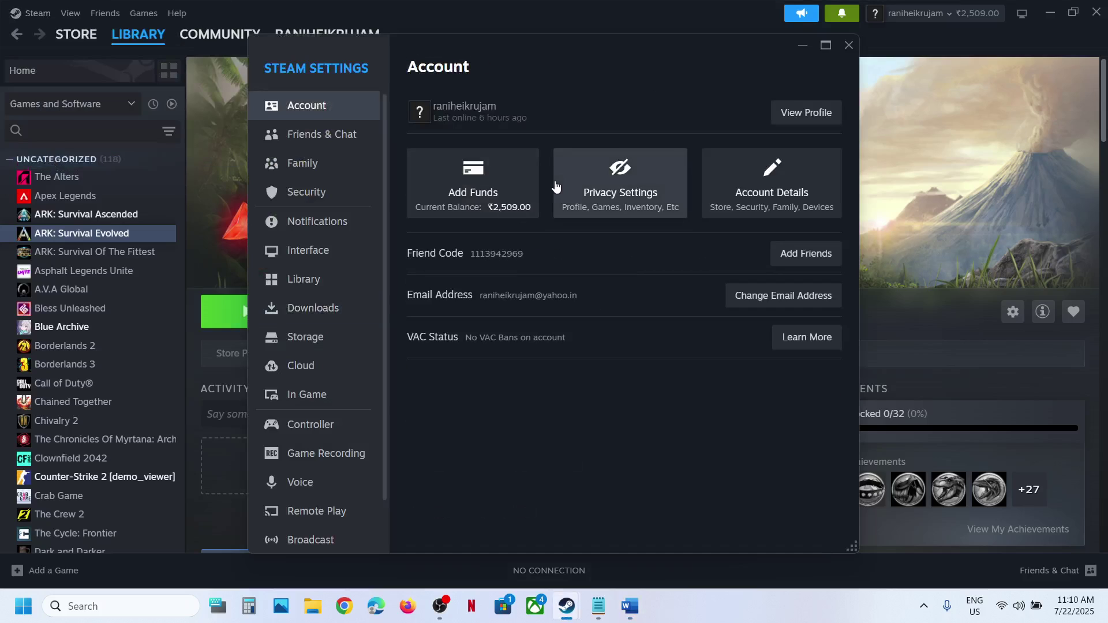
click(308, 306)
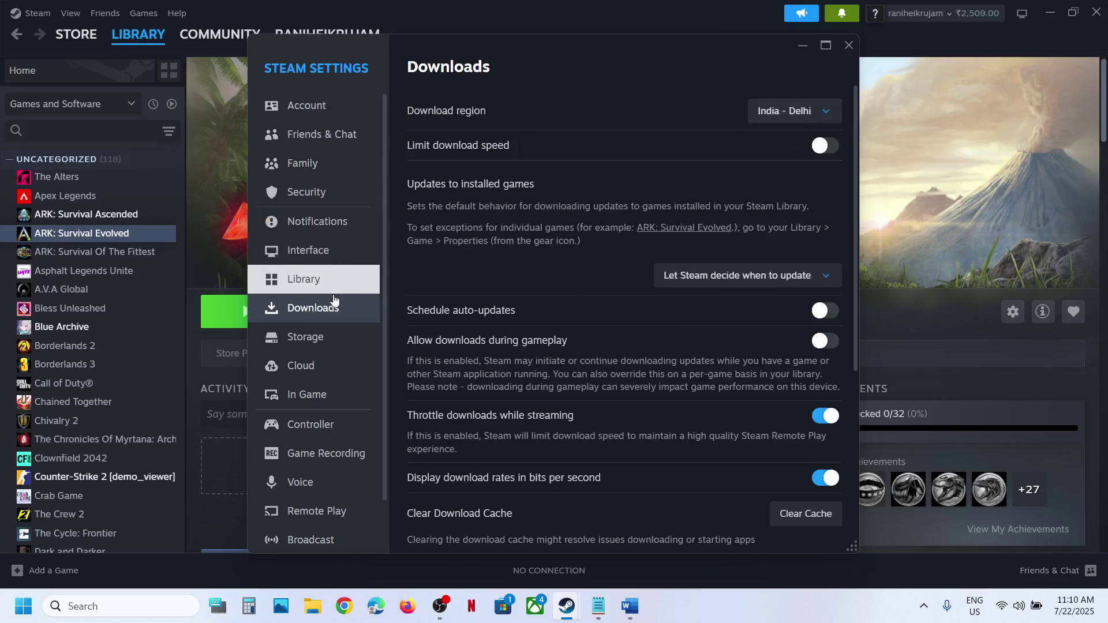
click(321, 343)
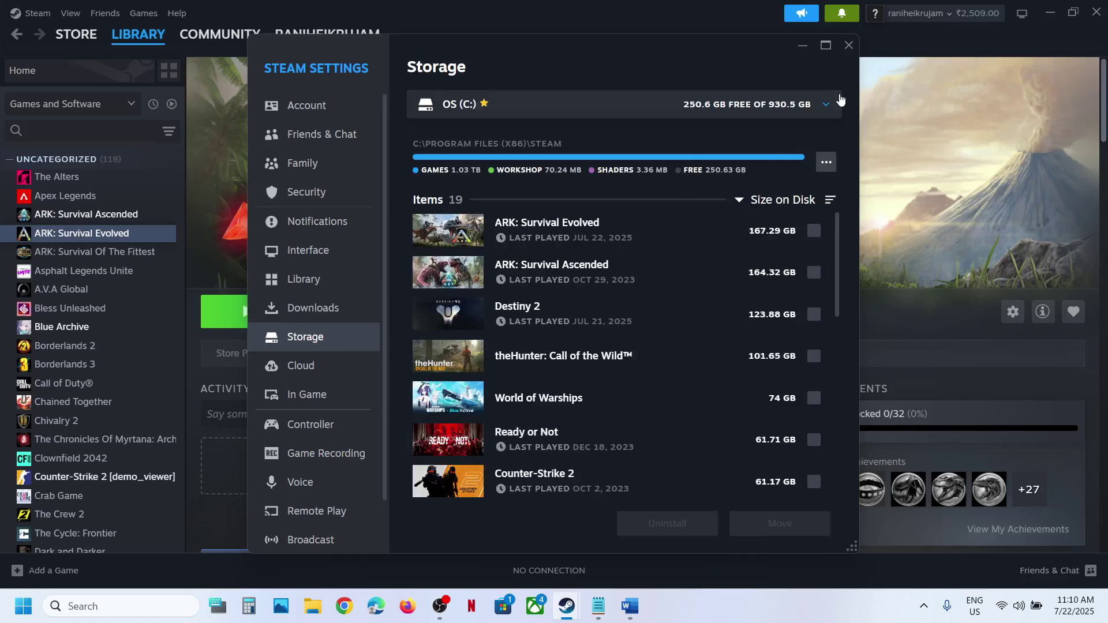
click(824, 110)
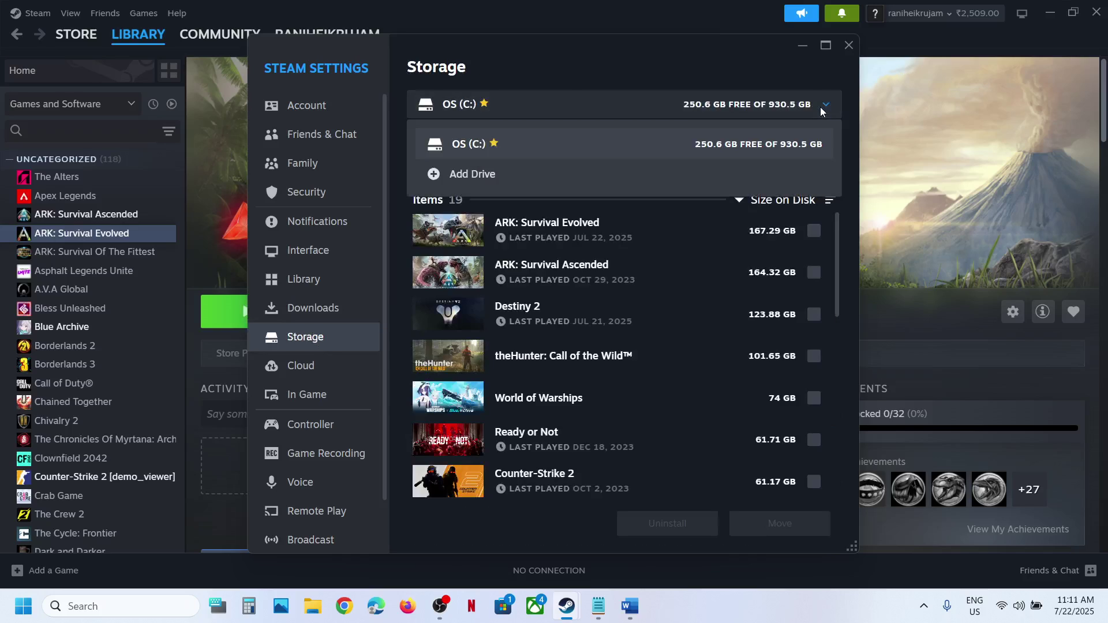
click(574, 150)
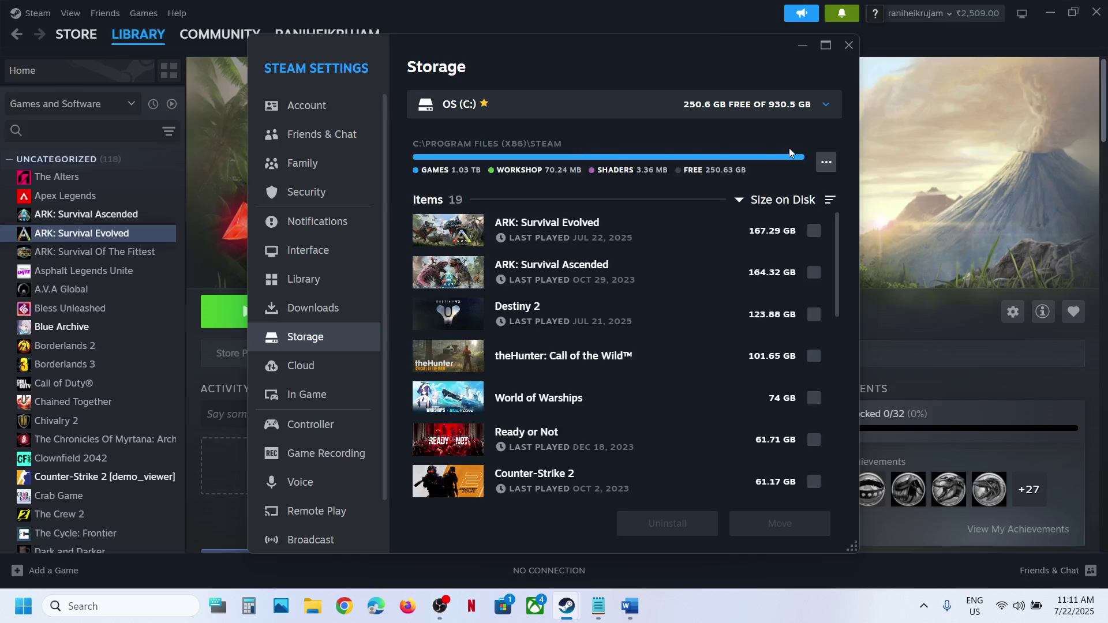
Look at the library options for the OS (C:) drive, select and deselect ARK: Survival Evolved, and close the settings
click(826, 163)
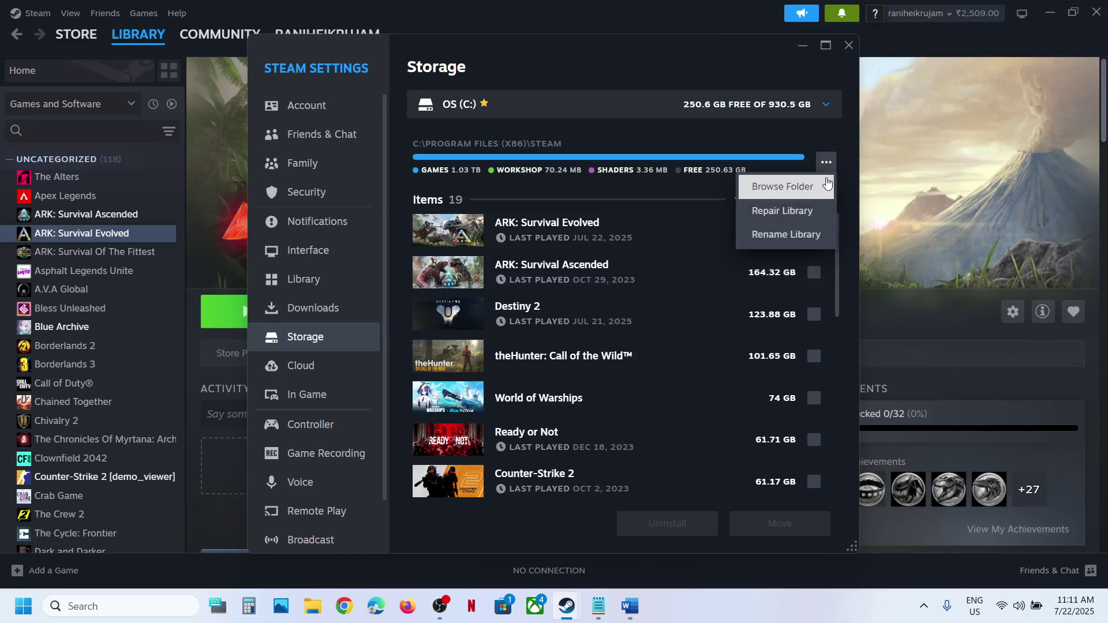
click(752, 85)
click(814, 232)
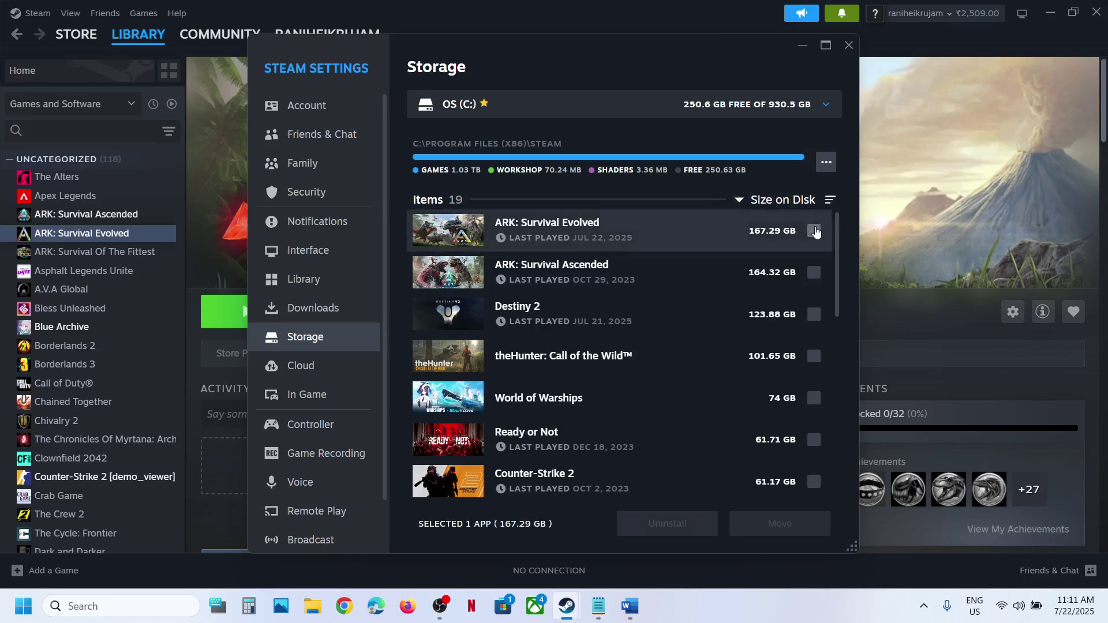
click(814, 232)
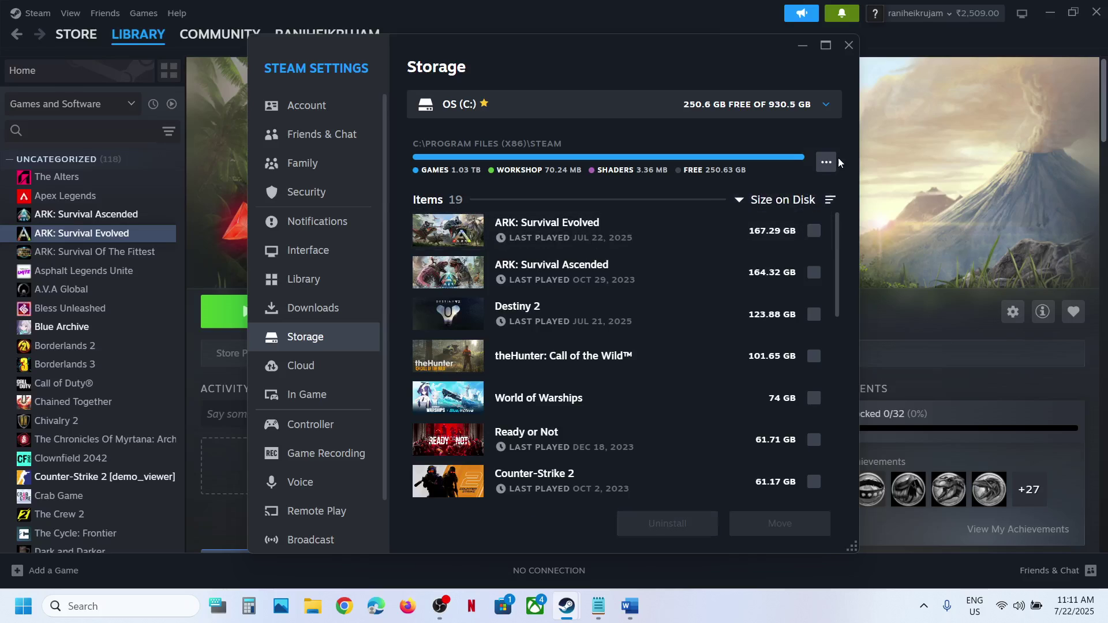
click(827, 162)
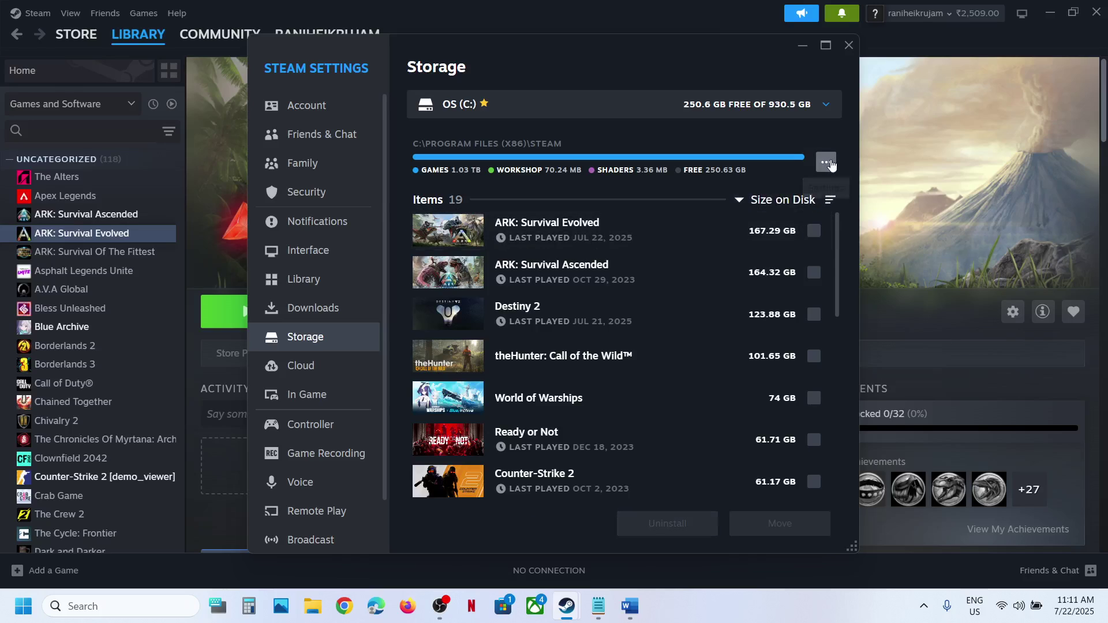
click(849, 45)
click(849, 45)
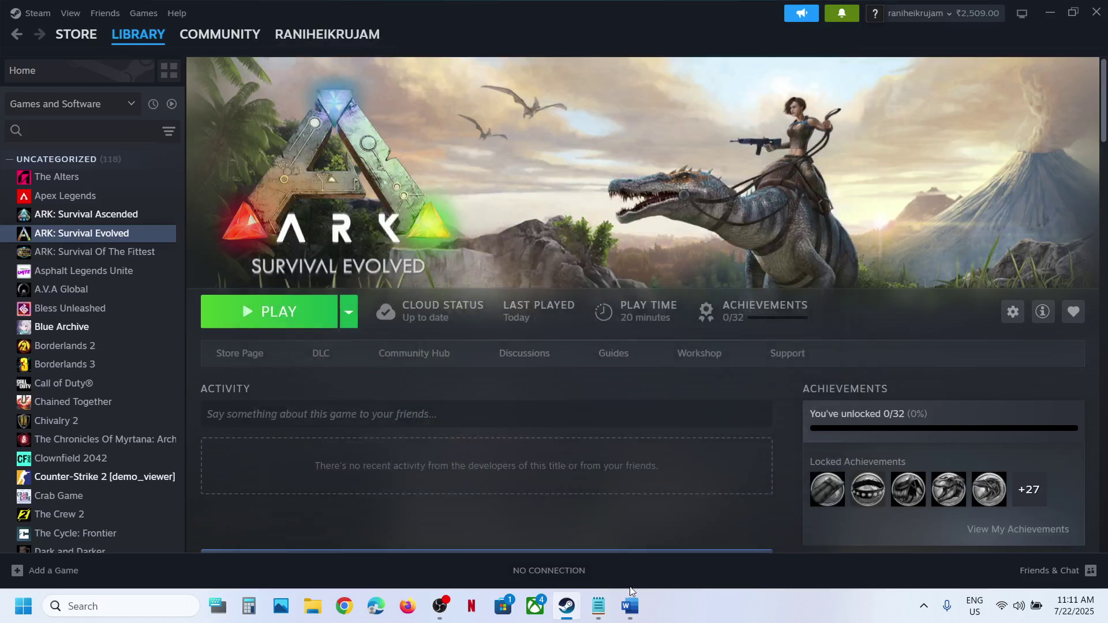
Switch to Word and read Step 8 about verifying the game files
click(630, 606)
scroll(451, 348, down, 3)
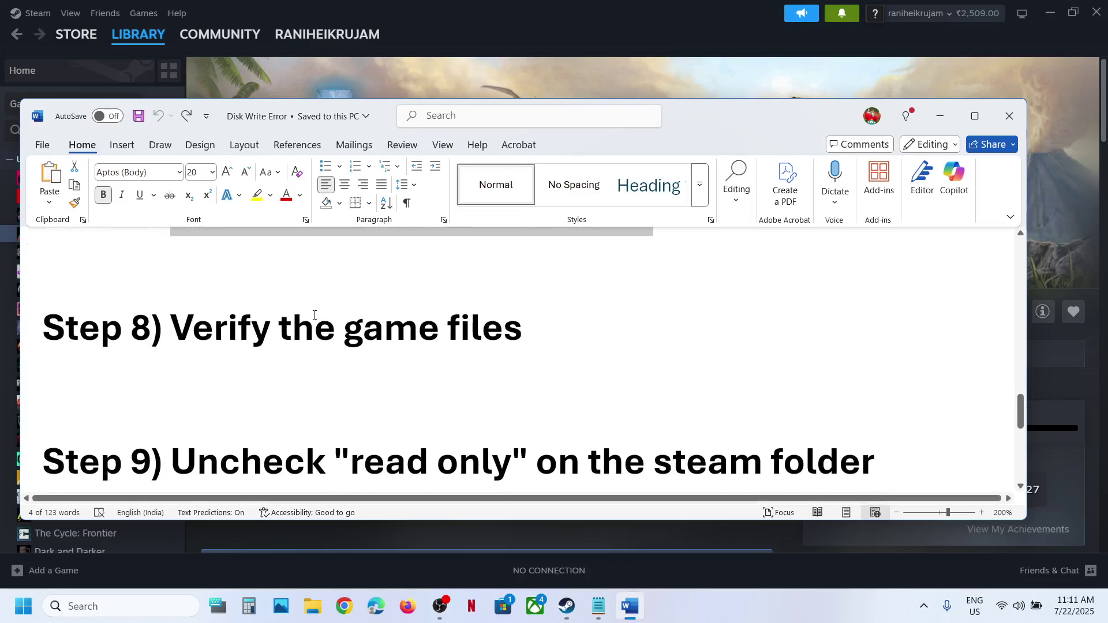
drag(451, 348, 280, 338)
Switch to Steam, view the Installed Files properties of ARK: Survival Evolved with the integrity check option, and close them
click(531, 61)
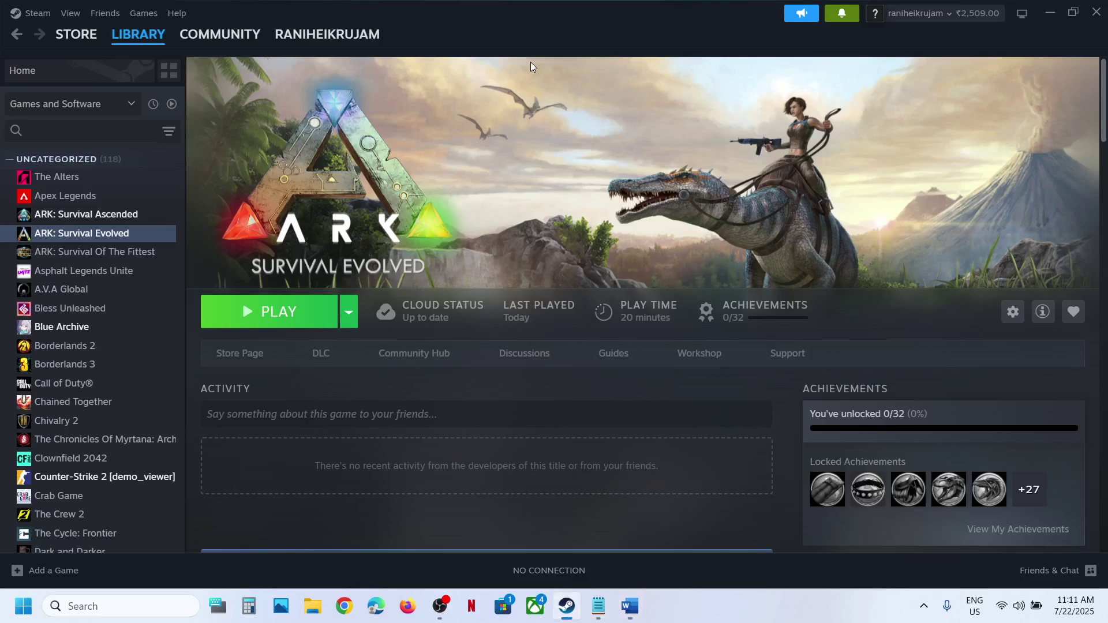
right_click(128, 233)
click(168, 340)
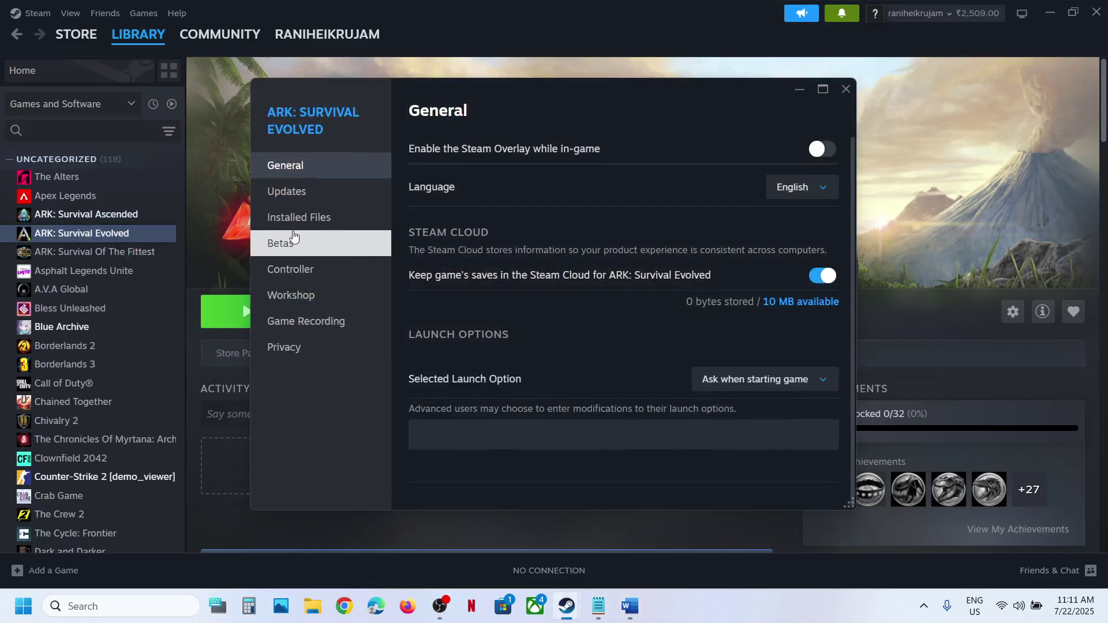
click(297, 217)
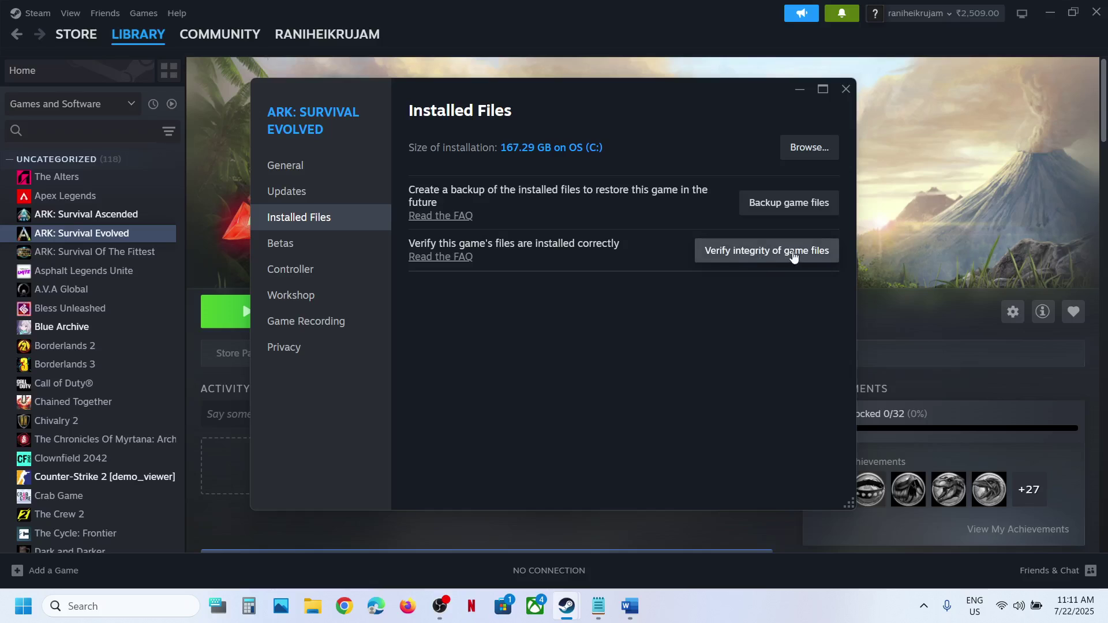
click(843, 88)
Switch to Word and read Step 9 about unchecking read-only on the Steam folder
click(630, 606)
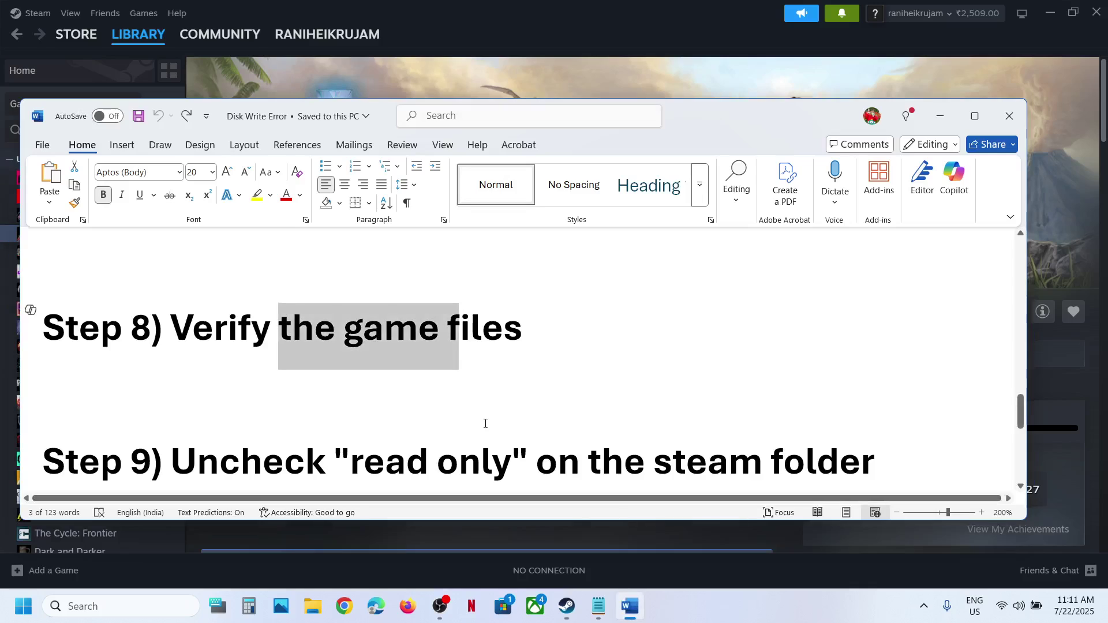
scroll(485, 424, down, 2)
drag(299, 387, 877, 381)
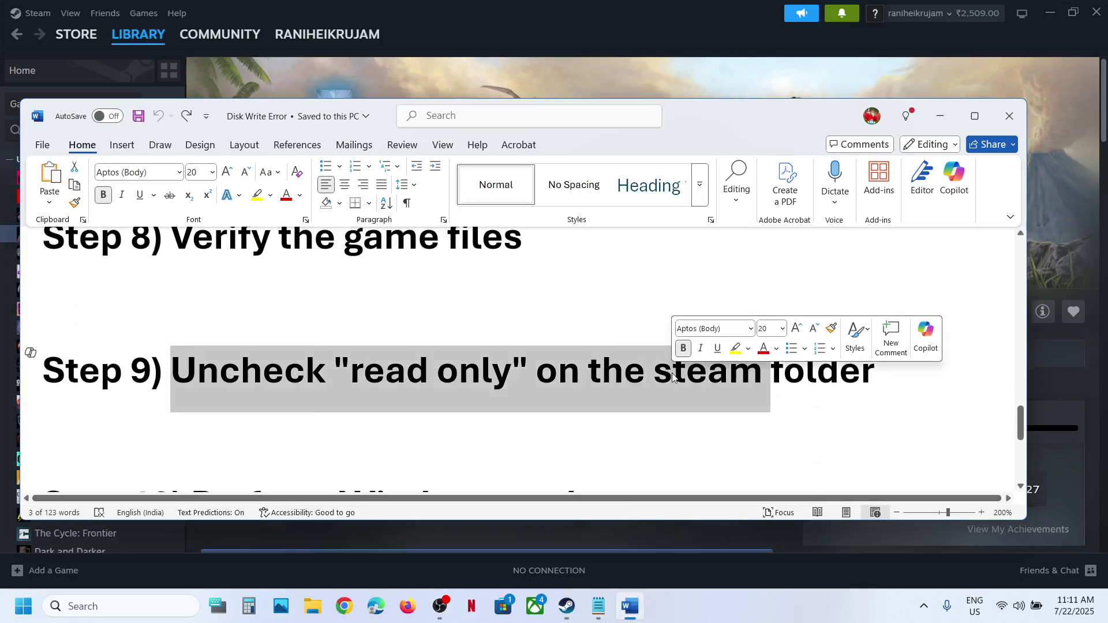
Switch to File Explorer and open the Program Files (x86) folder on the OS (C:) drive
click(725, 75)
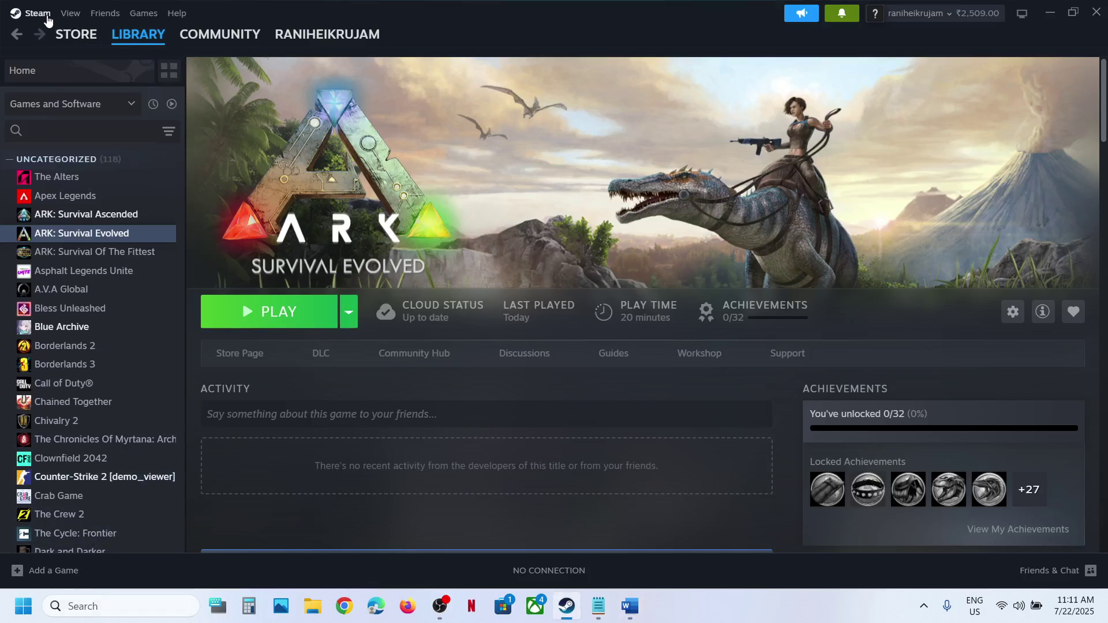
click(28, 13)
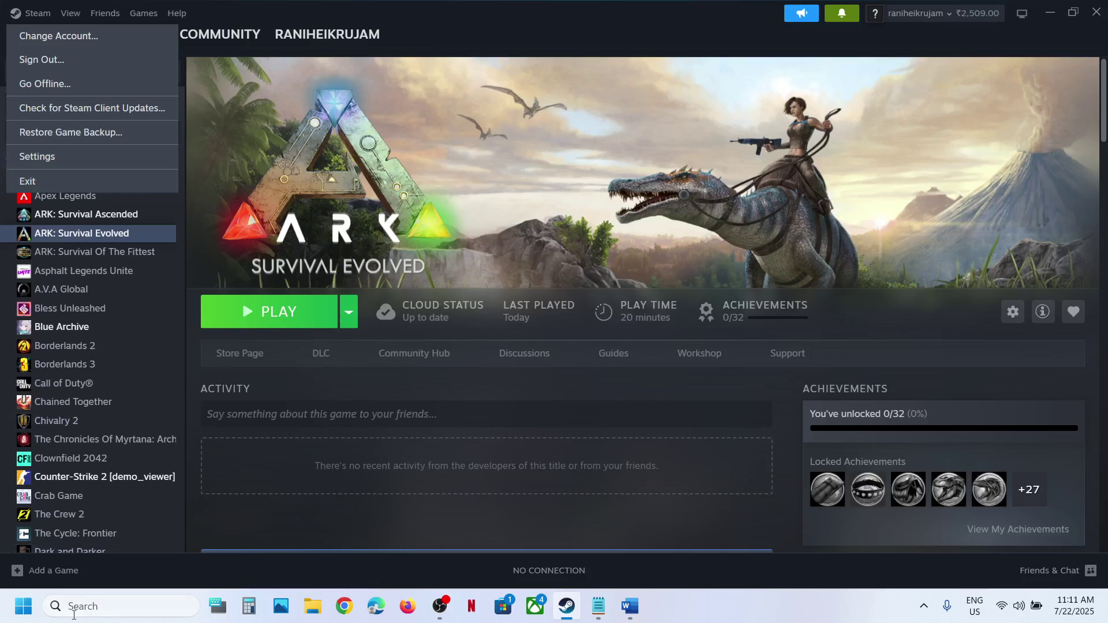
click(313, 606)
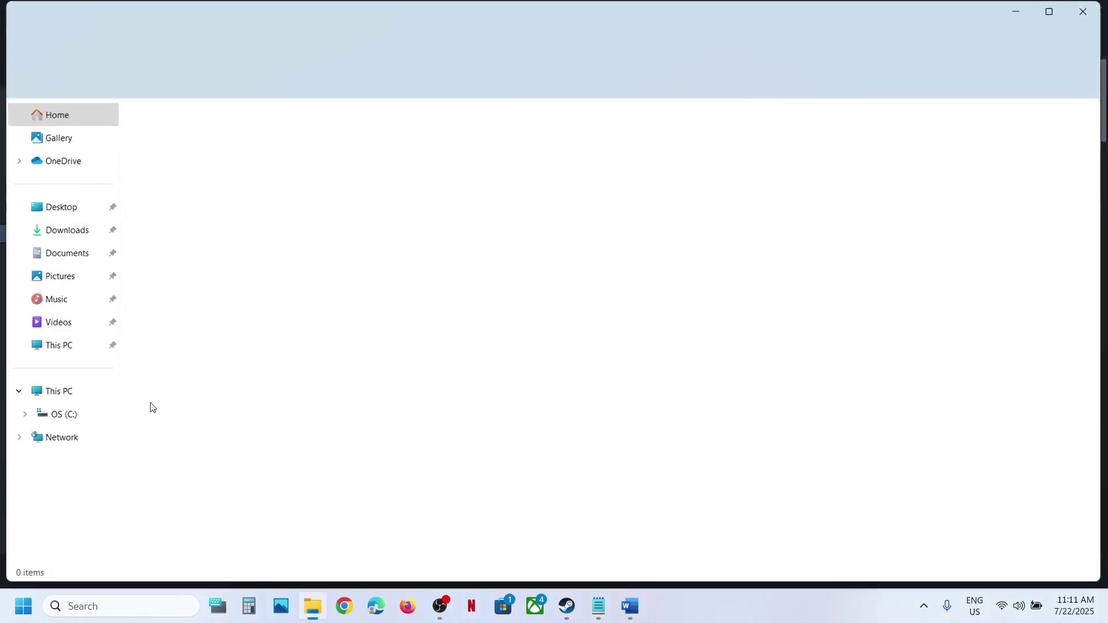
click(67, 397)
double_click(245, 143)
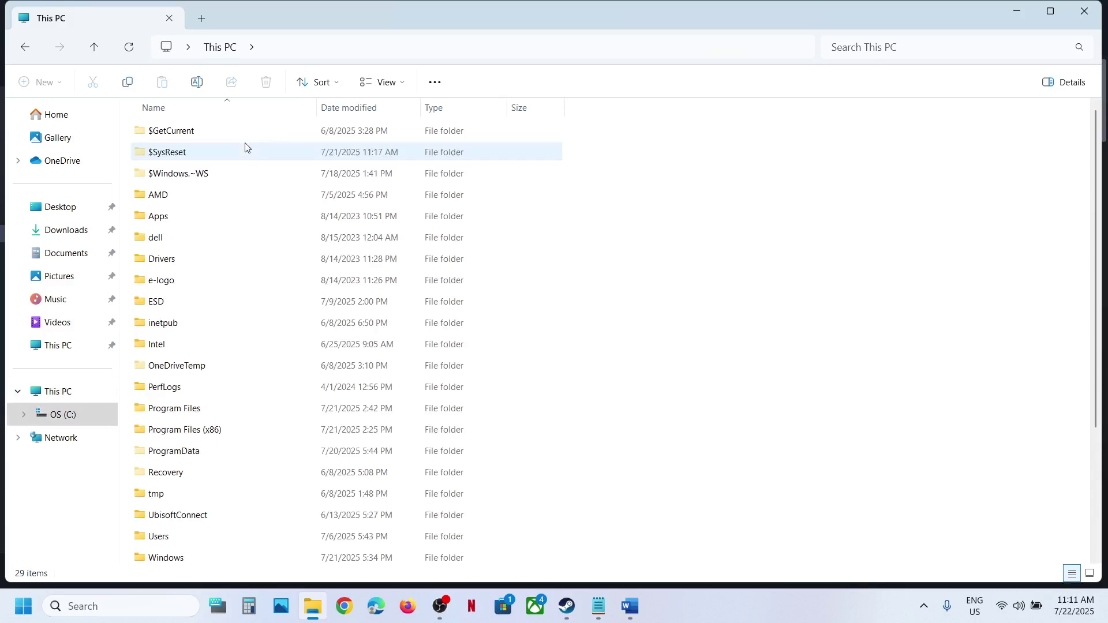
scroll(245, 342, down, 1)
double_click(214, 288)
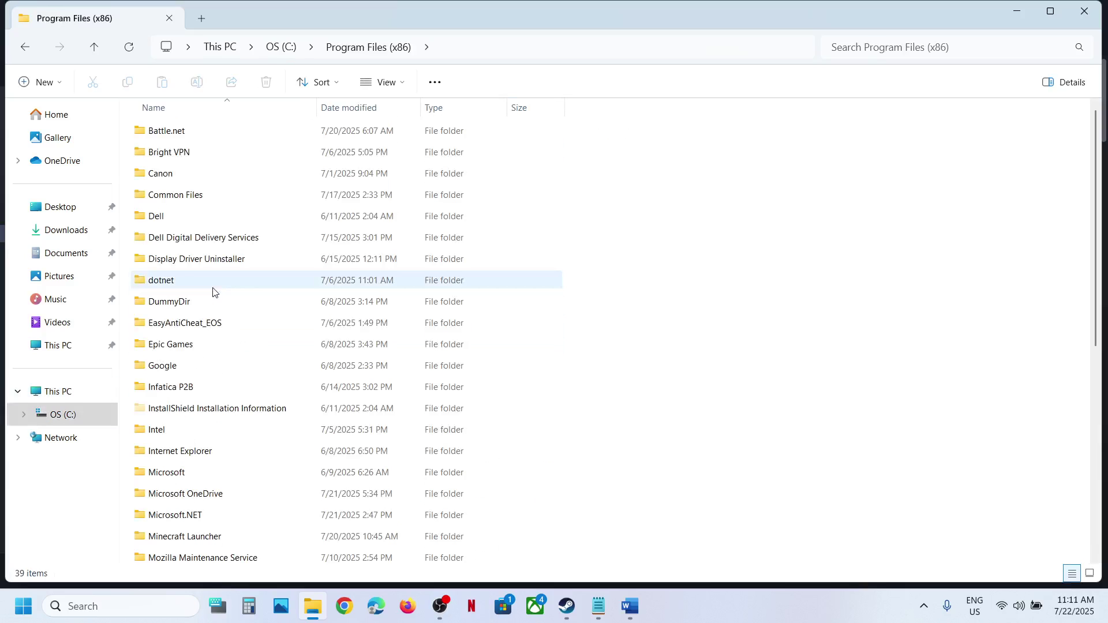
Open the properties of the Steam folder and move the dialog clear of the folder's entry
scroll(220, 379, down, 3)
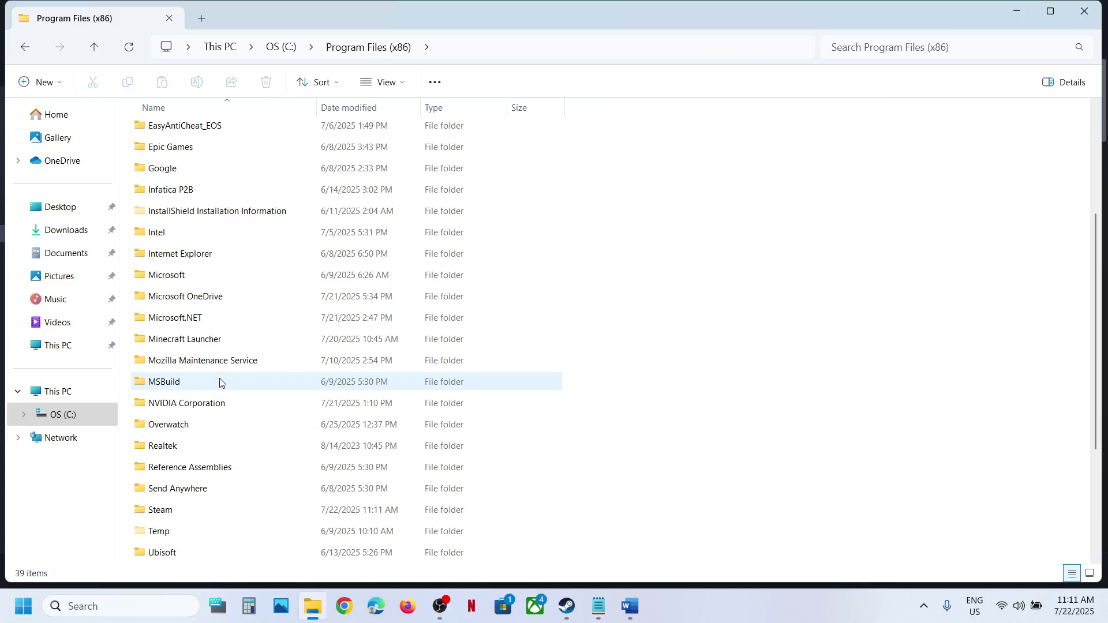
scroll(171, 463, down, 1)
right_click(185, 447)
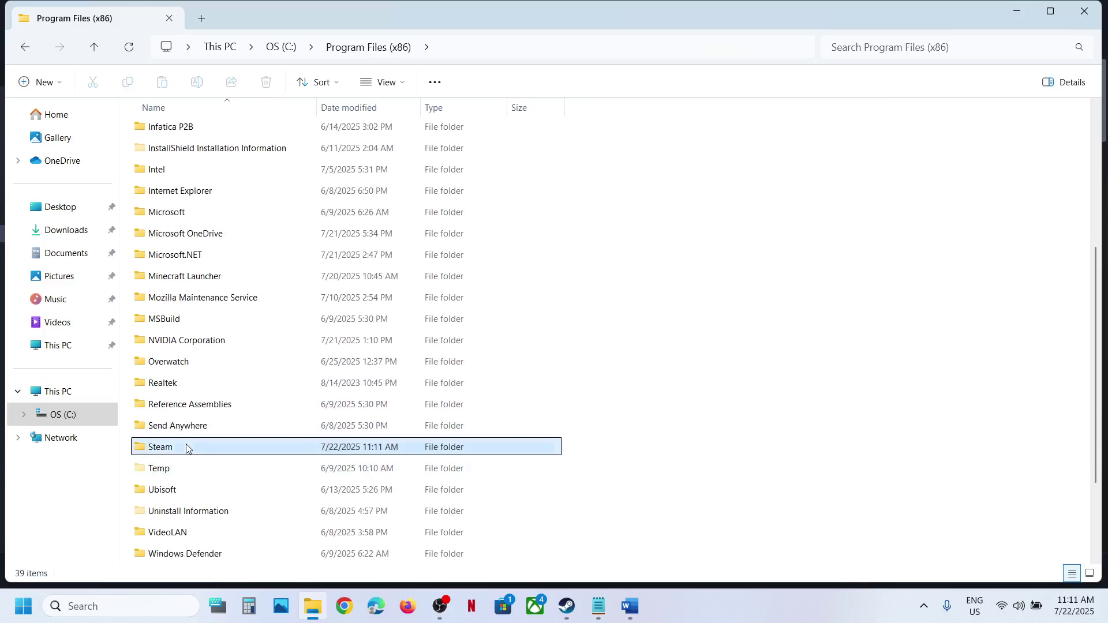
click(263, 372)
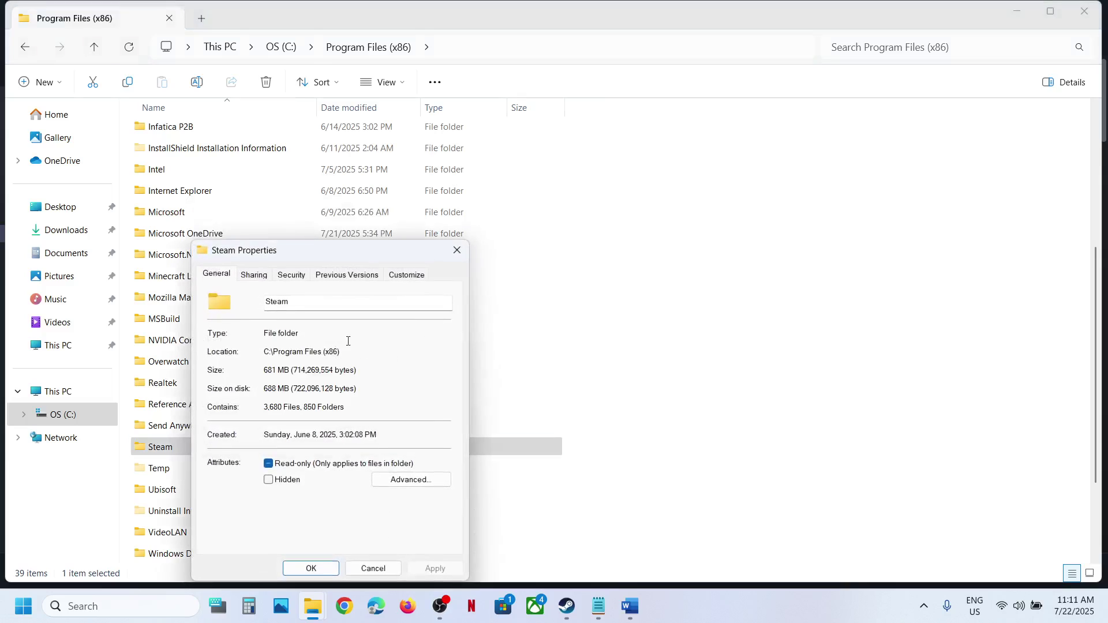
drag(359, 254, 498, 78)
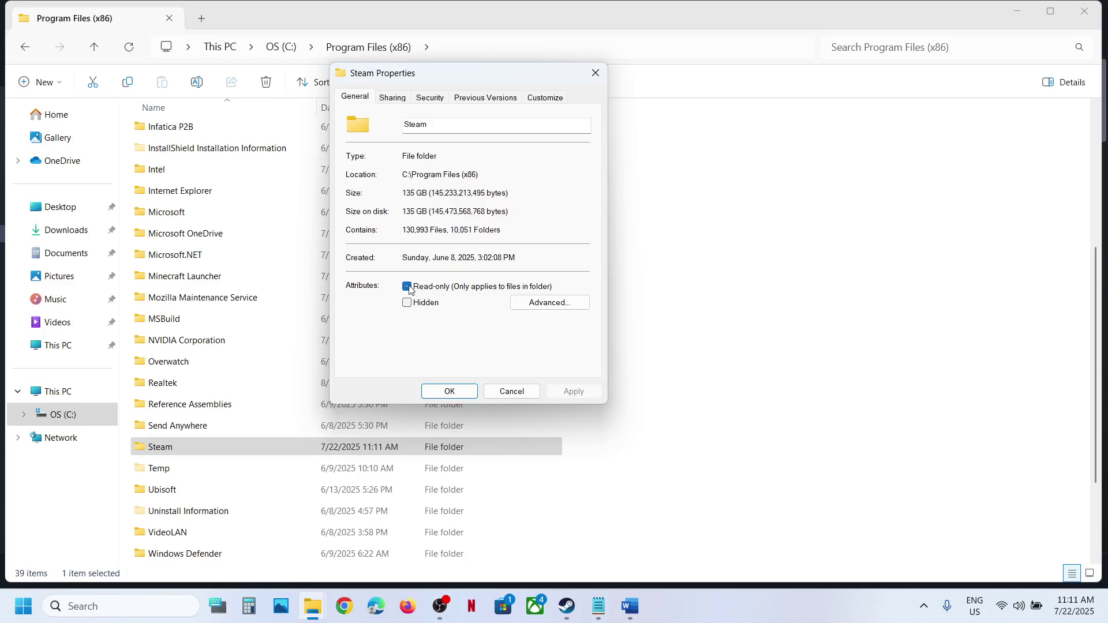
Recheck Step 9 in Word, then clear the Steam folder's read-only attribute and apply the change to its subfolders and files
click(631, 606)
drag(173, 368, 767, 368)
click(630, 607)
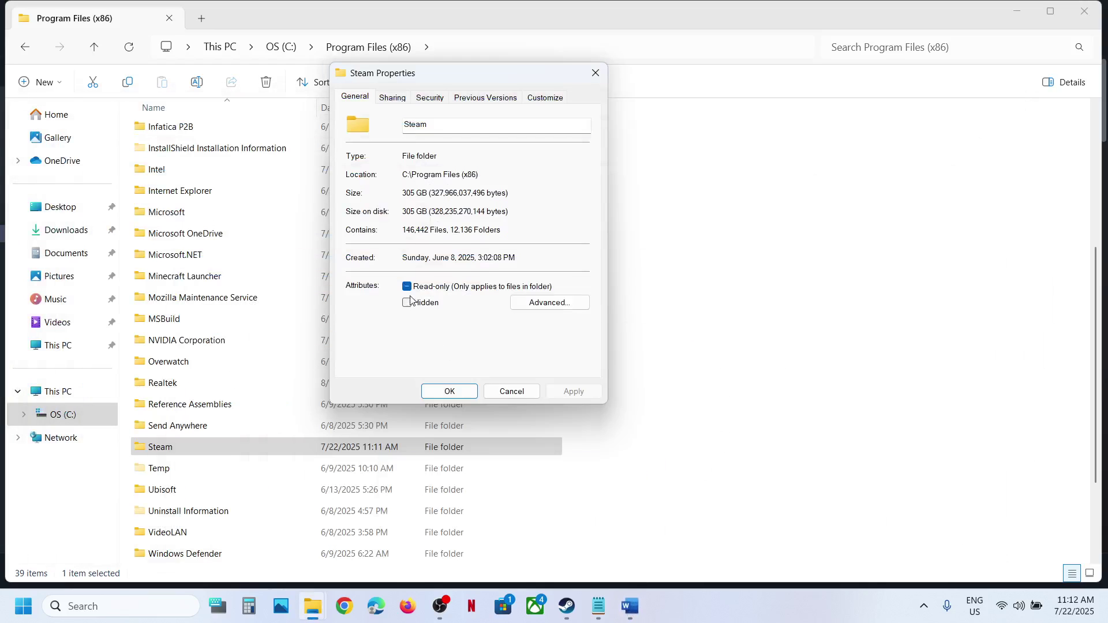
click(567, 392)
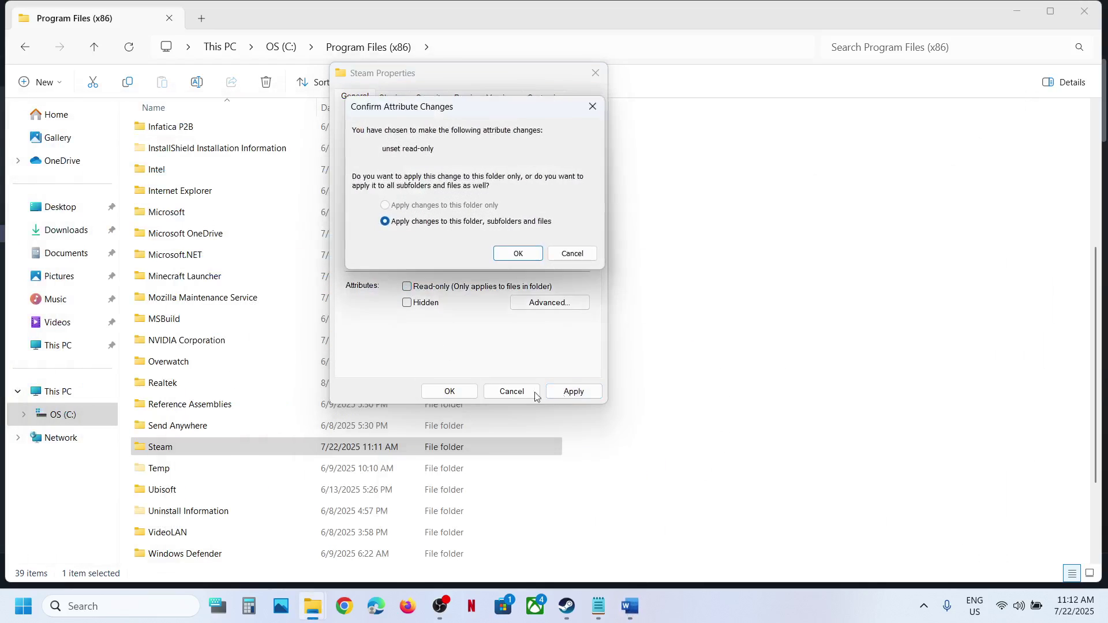
click(510, 257)
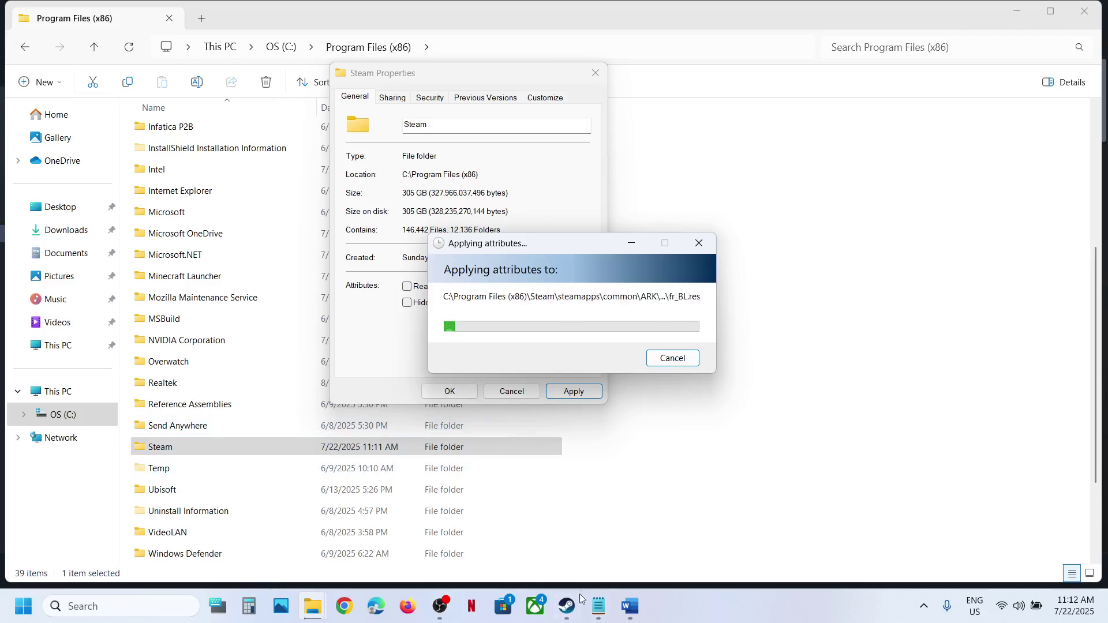
Search Windows for "steam" to view its launch options, and dismiss the results
mouse_move(576, 611)
click(162, 607)
text(s)
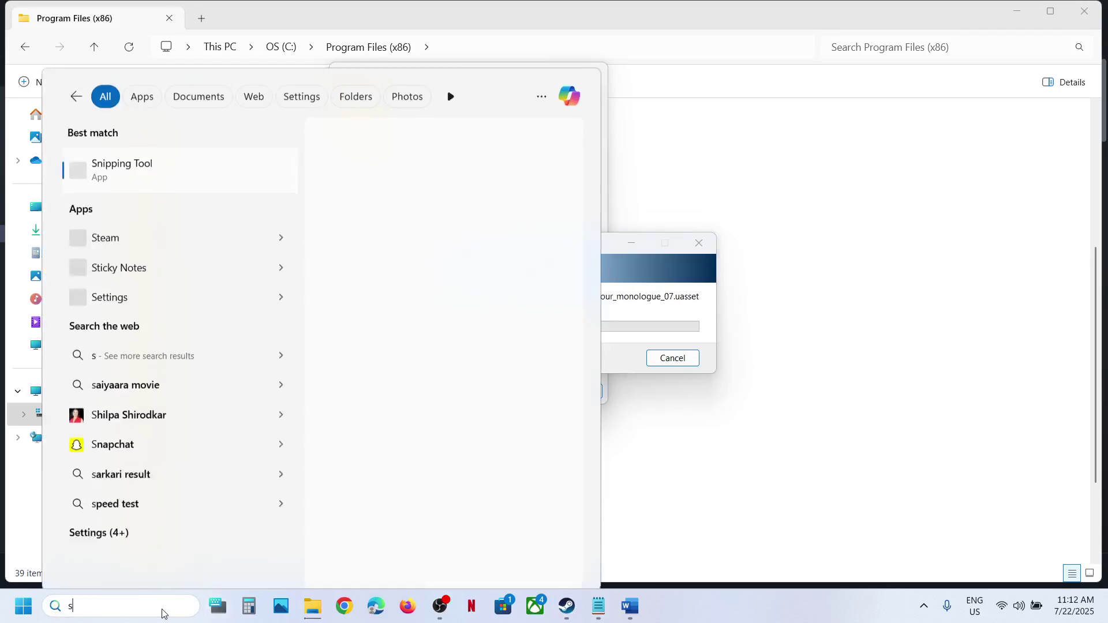
text(team)
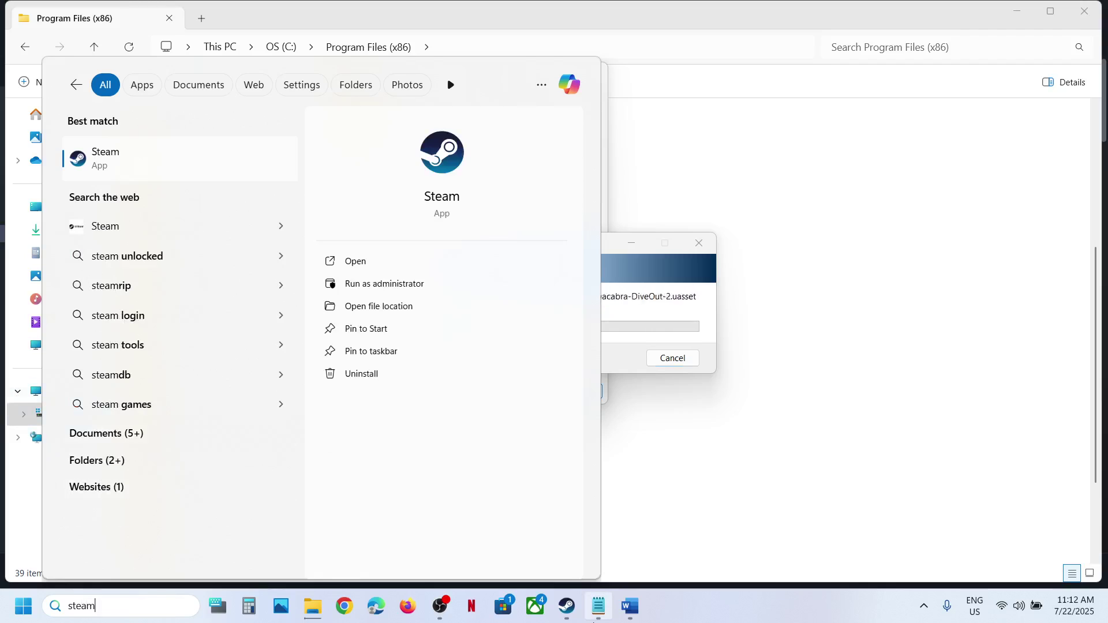
click(653, 607)
Switch to Word, read Step 10 in the Disk Write Error document, and return to File Explorer
click(629, 606)
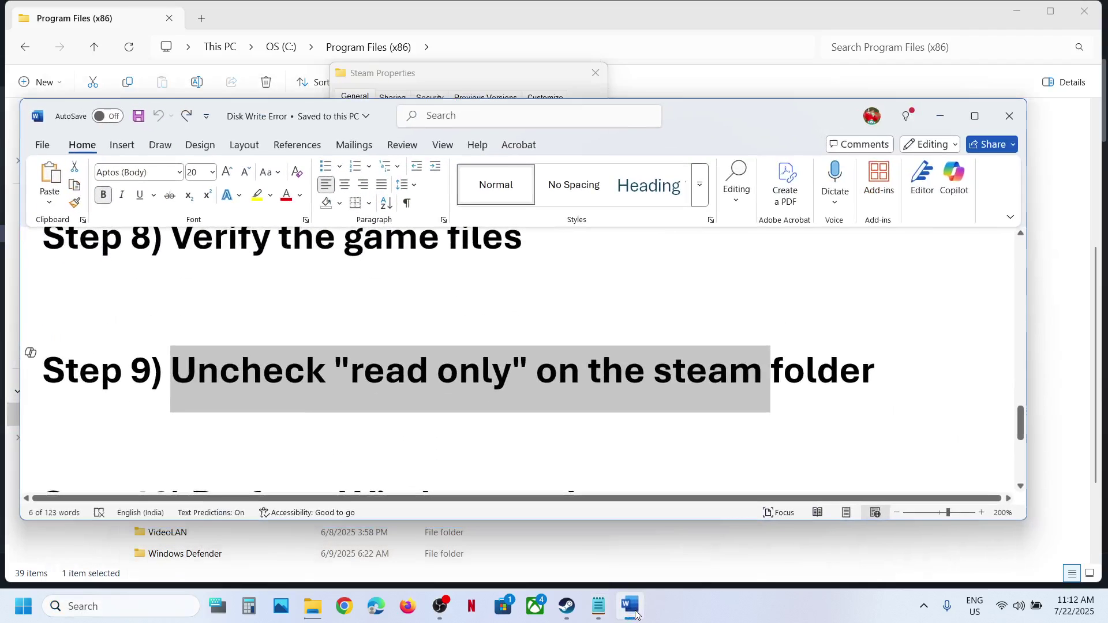
scroll(374, 337, down, 3)
drag(239, 372, 655, 345)
scroll(602, 347, up, 3)
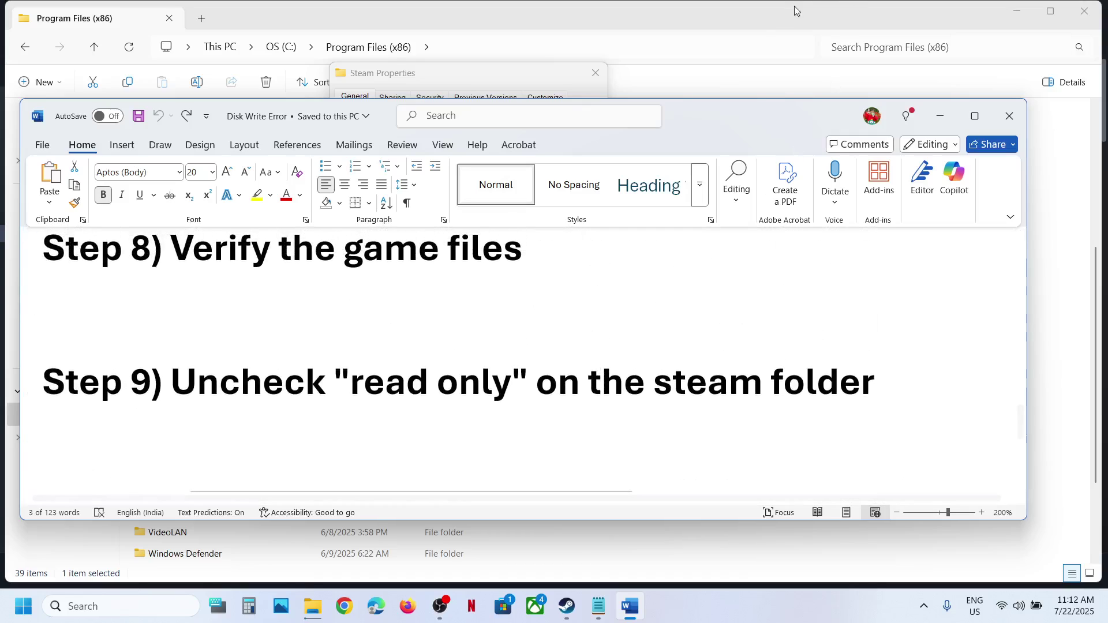
click(759, 27)
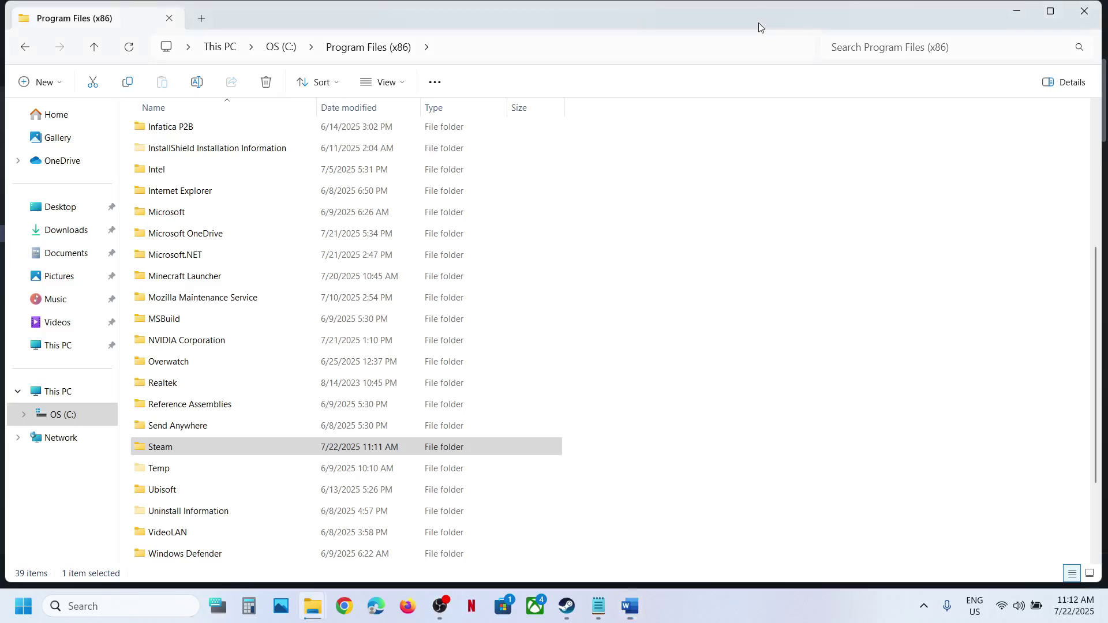
Bring up the Steam folder's properties, cancel the running attribute change, and close the dialog
right_click(178, 453)
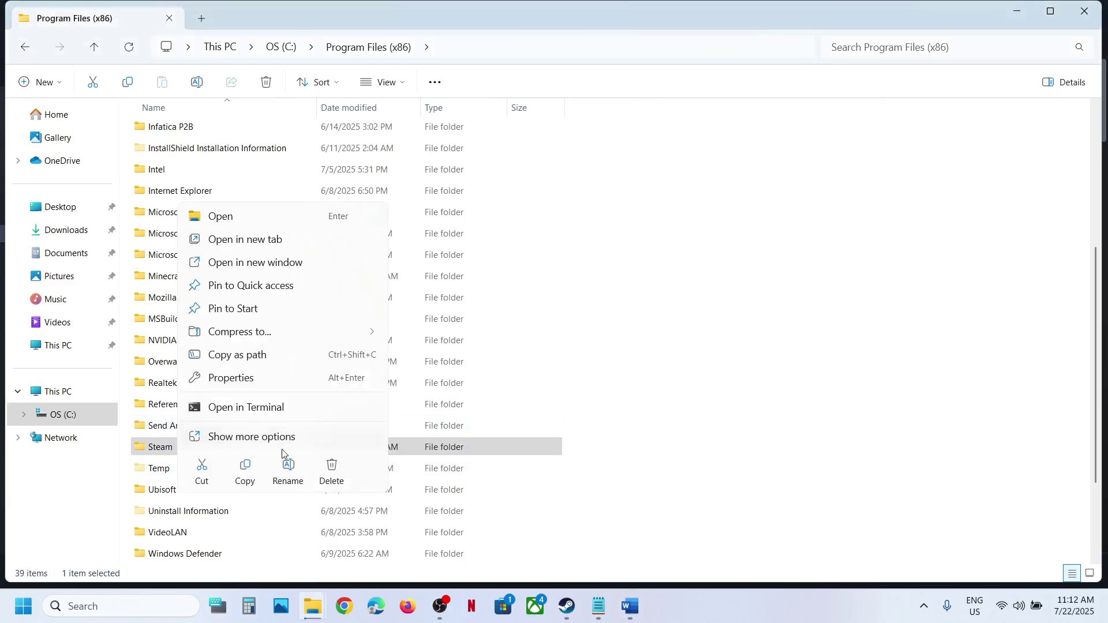
click(243, 378)
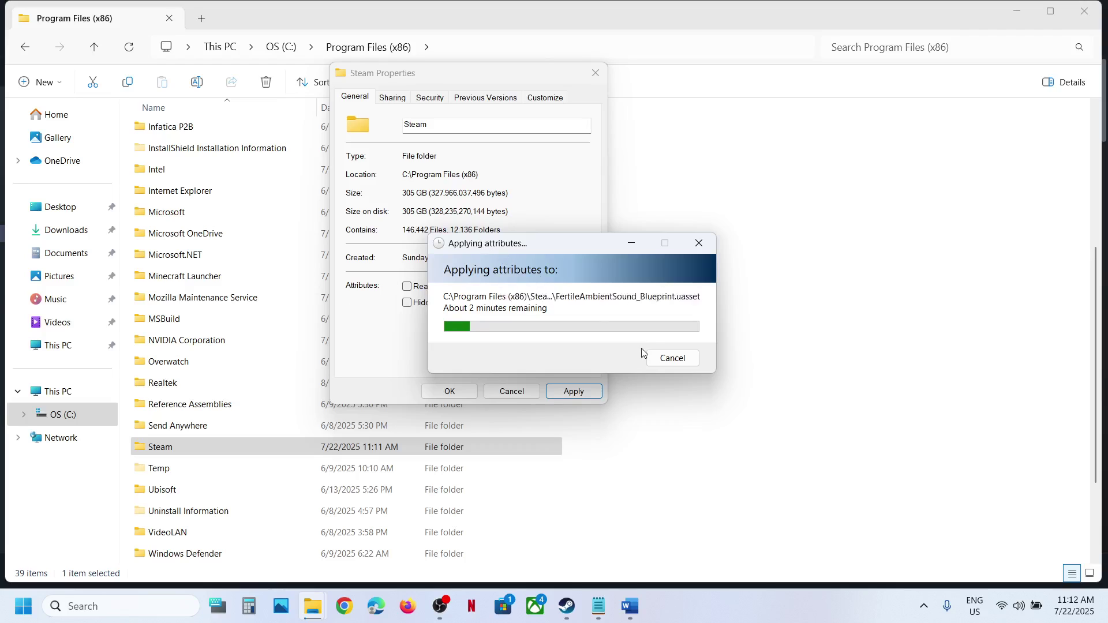
click(673, 360)
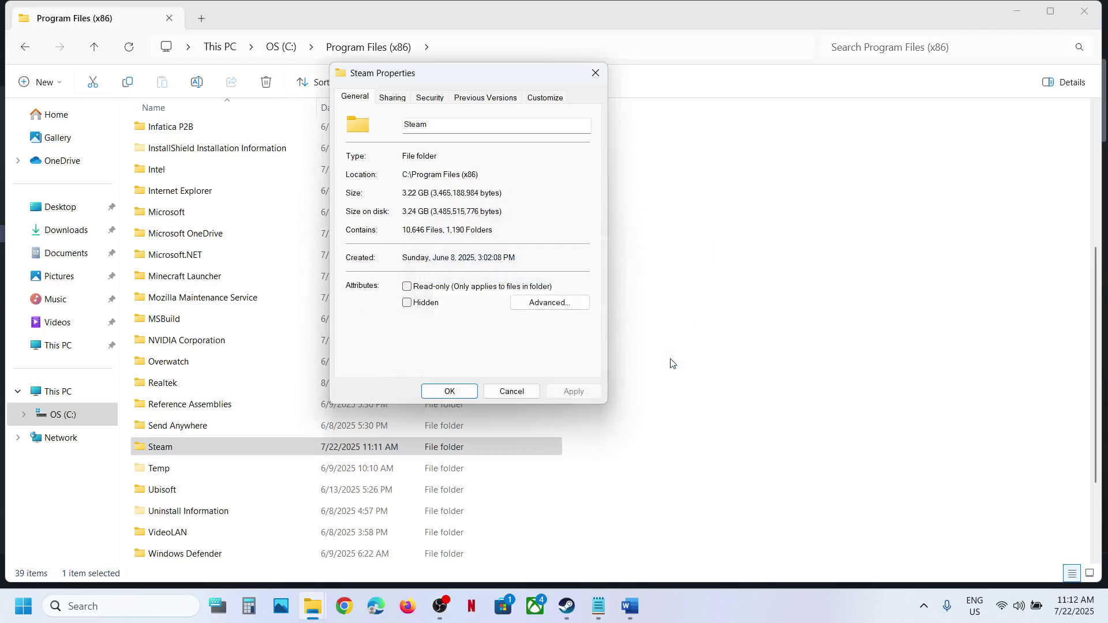
click(596, 74)
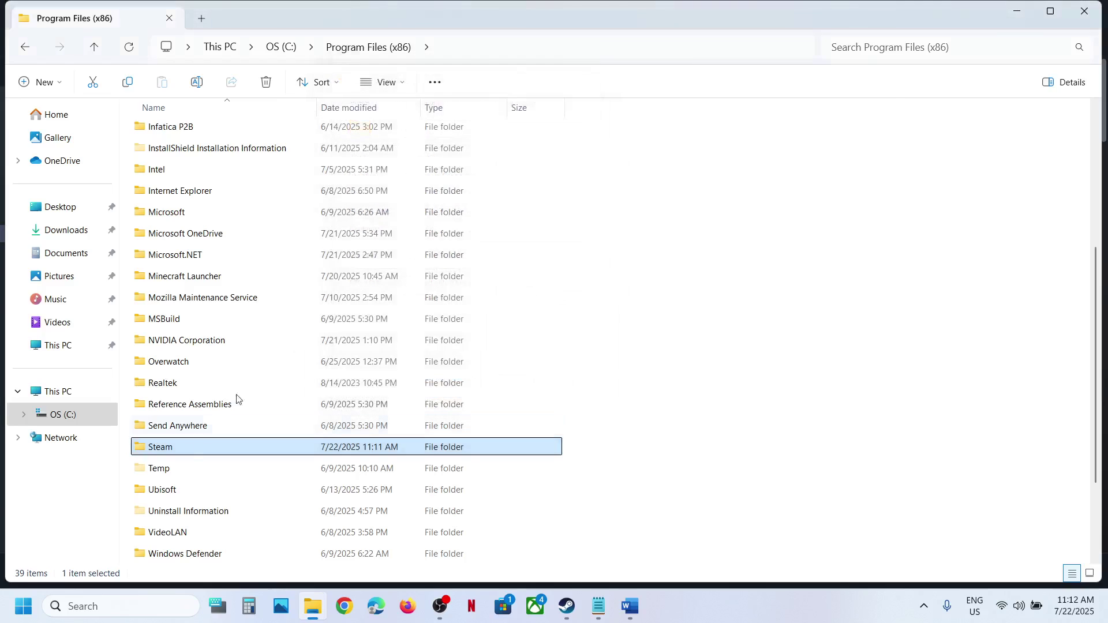
Reopen the Steam folder's properties, show its security settings, and move the dialog clear of the folder's entry
right_click(175, 456)
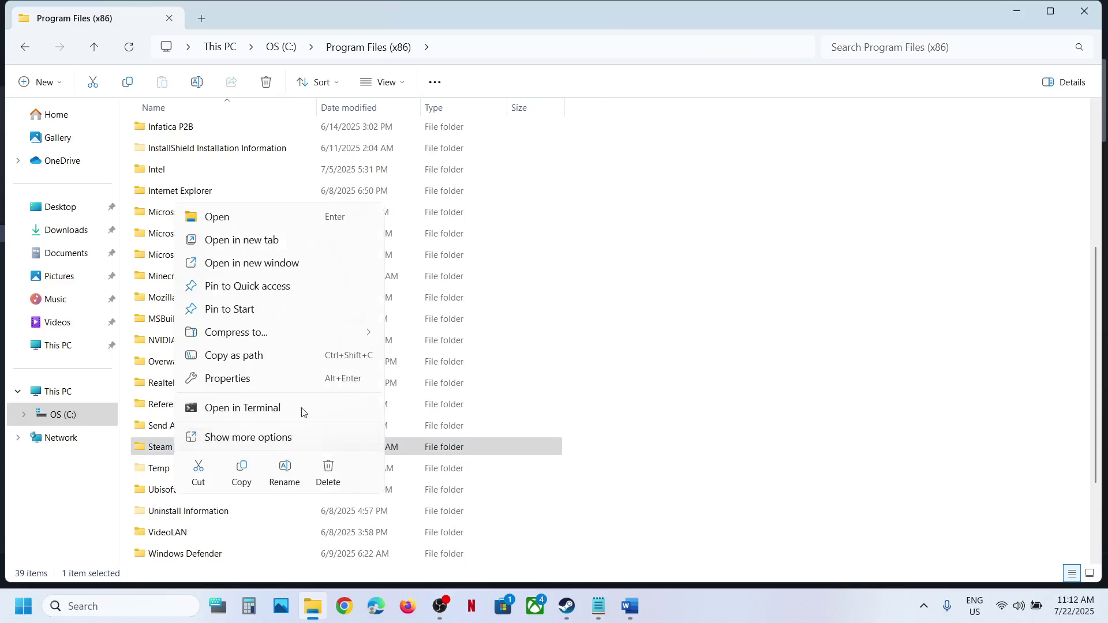
click(349, 378)
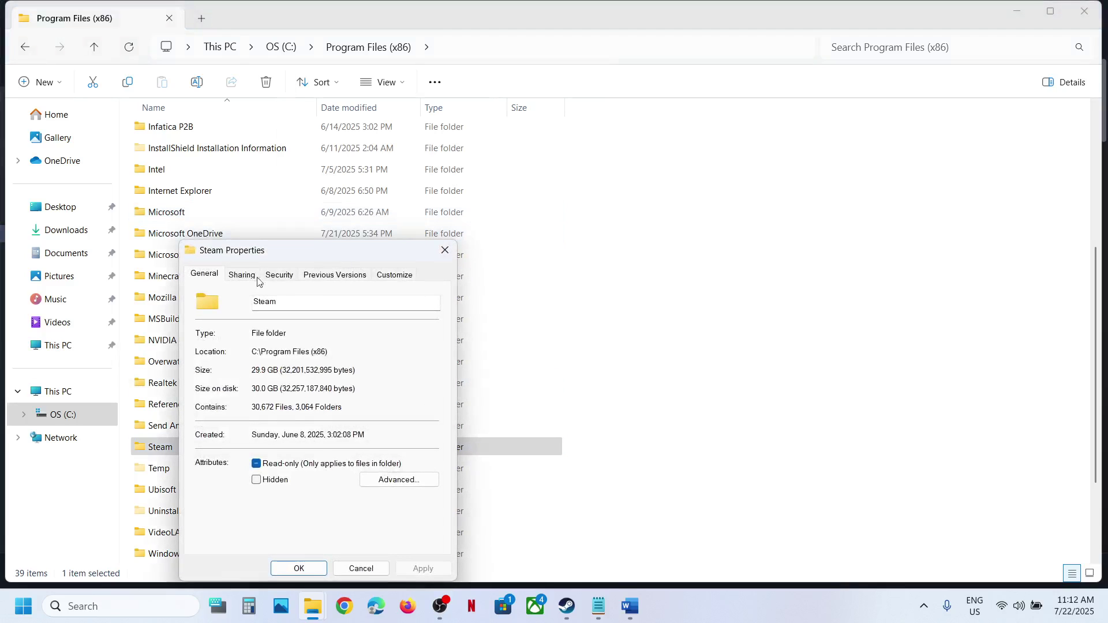
click(279, 276)
drag(314, 250, 418, 105)
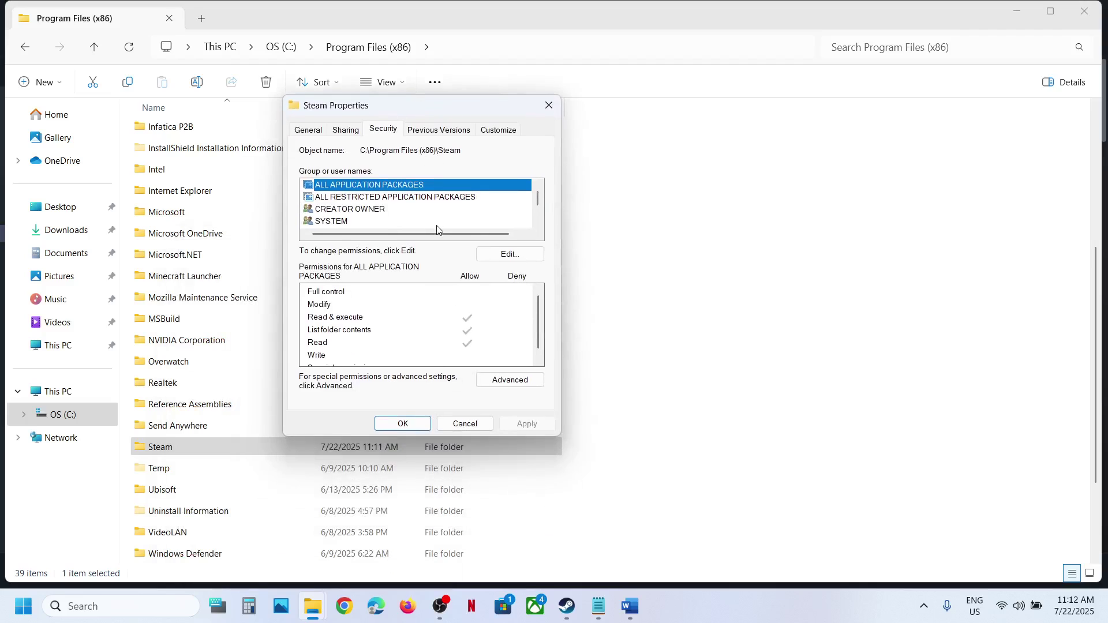
Edit the Steam folder's permissions and add the group "everyone", checking the name before accepting it
click(516, 254)
click(478, 323)
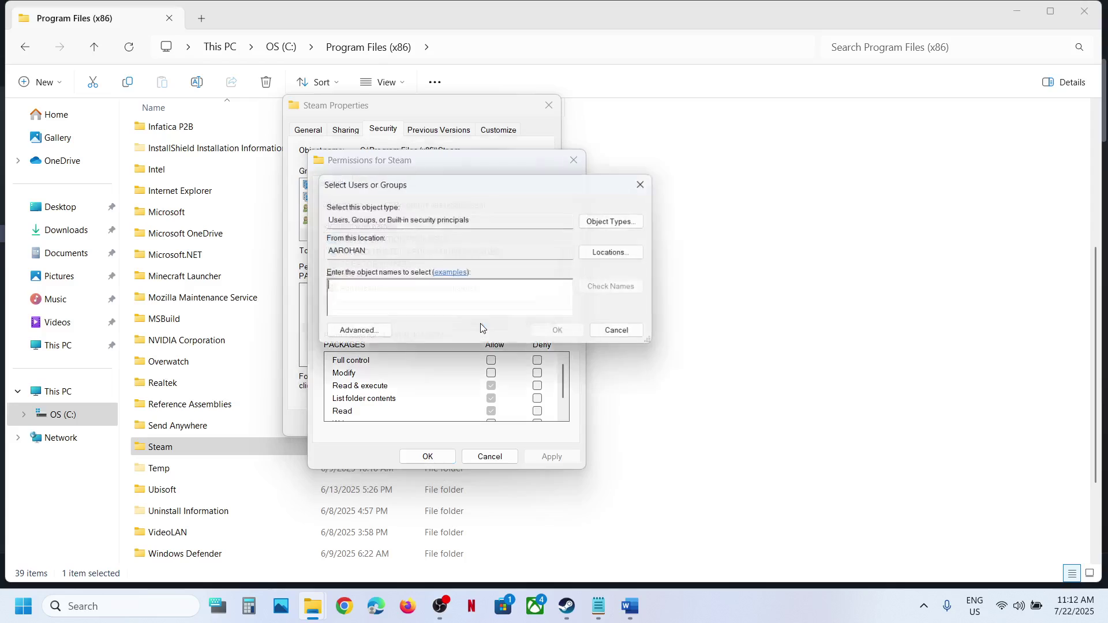
text(everyone)
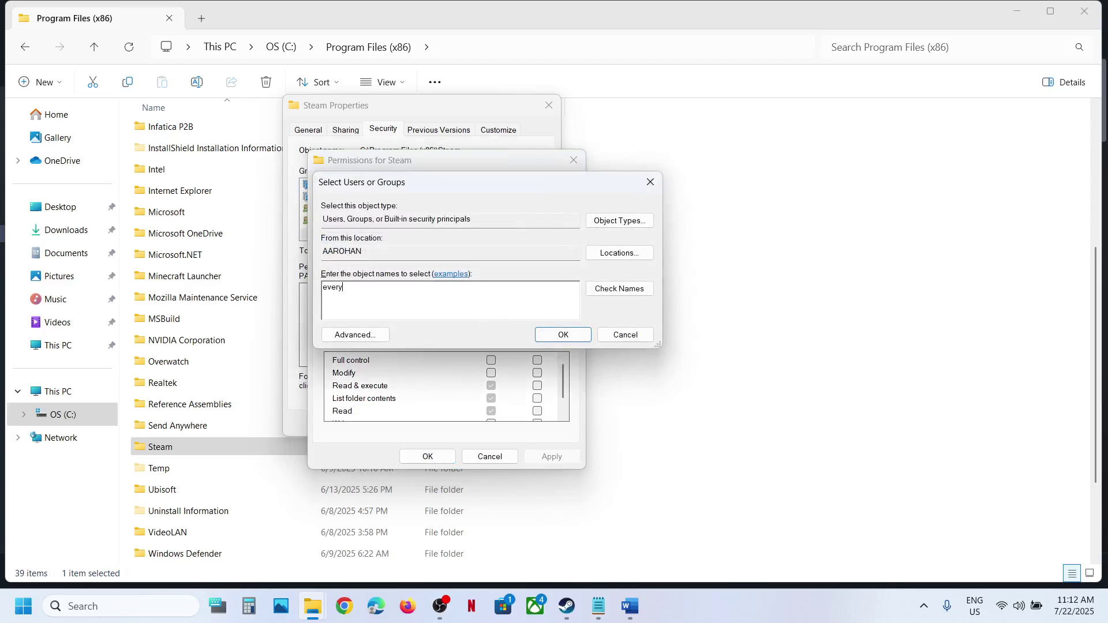
click(613, 291)
click(563, 335)
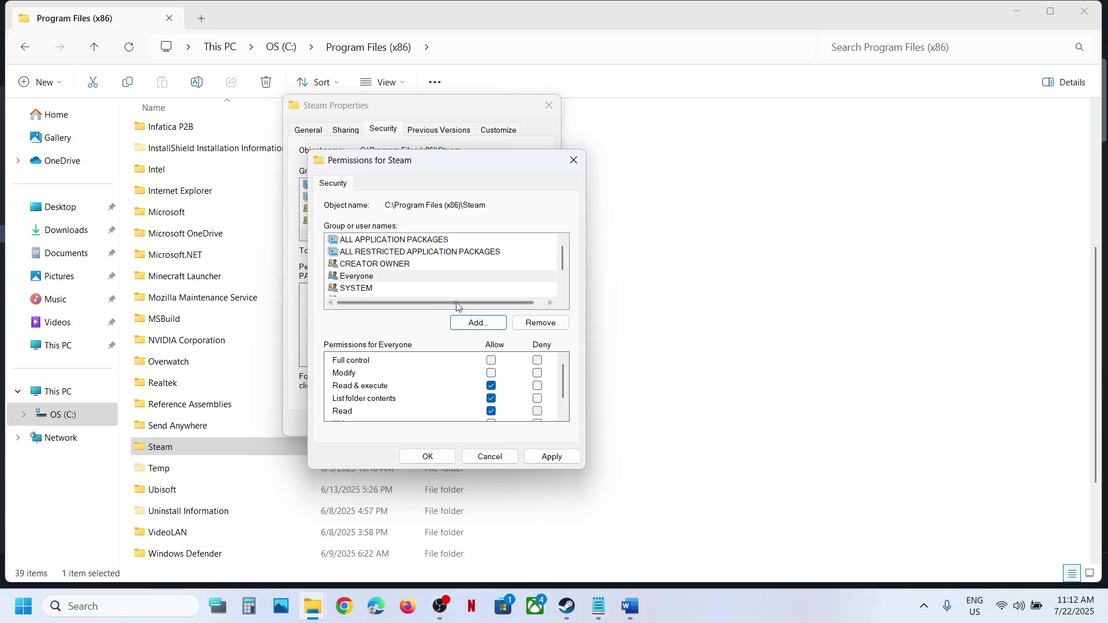
Allow Full control for Everyone on the Steam folder and apply the permission change
click(404, 279)
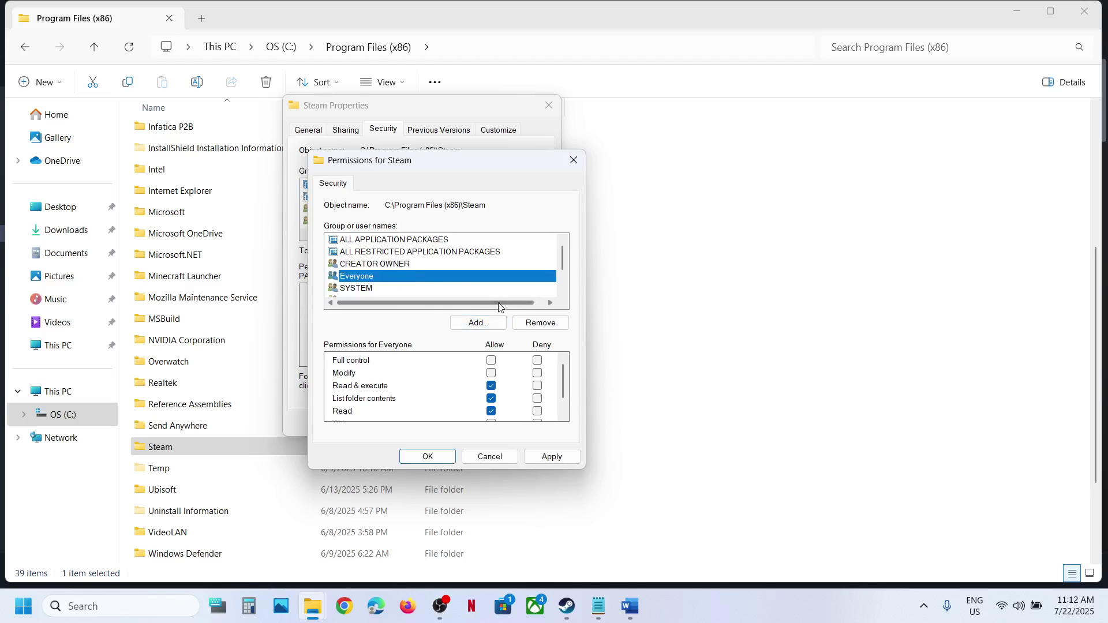
click(491, 360)
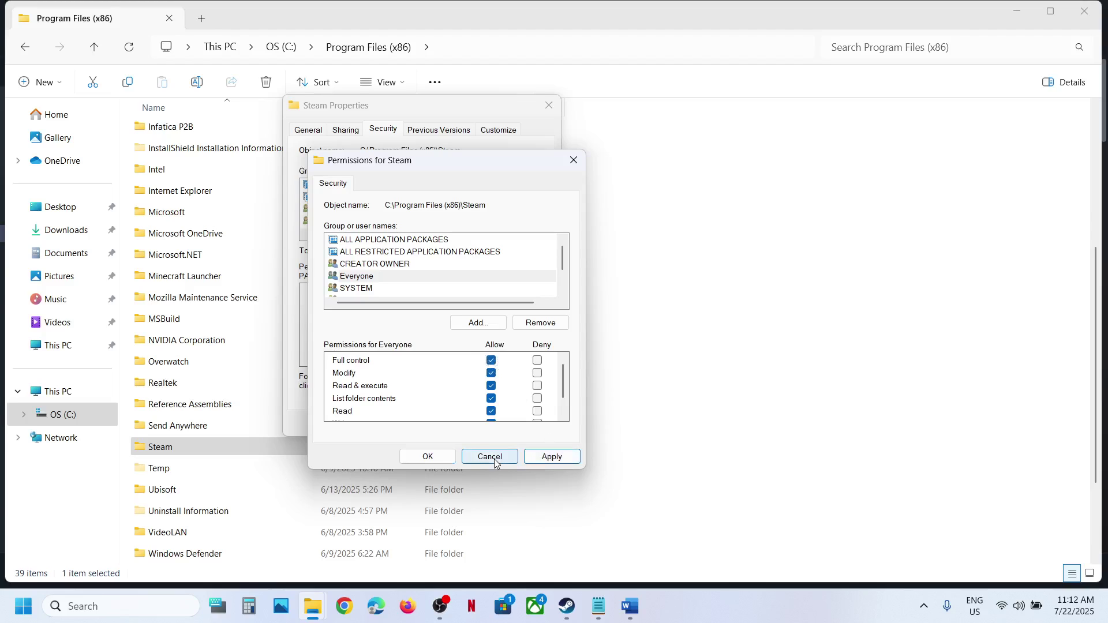
click(537, 458)
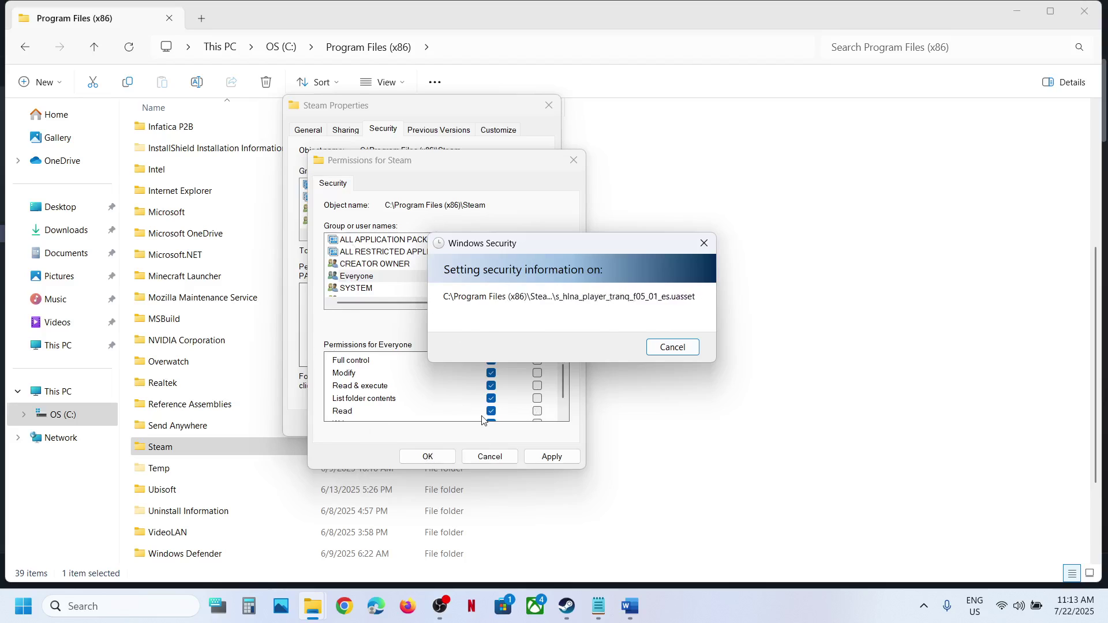
Read Step 10 in the Word document, then open Windows Update in Settings and check for updates
click(633, 616)
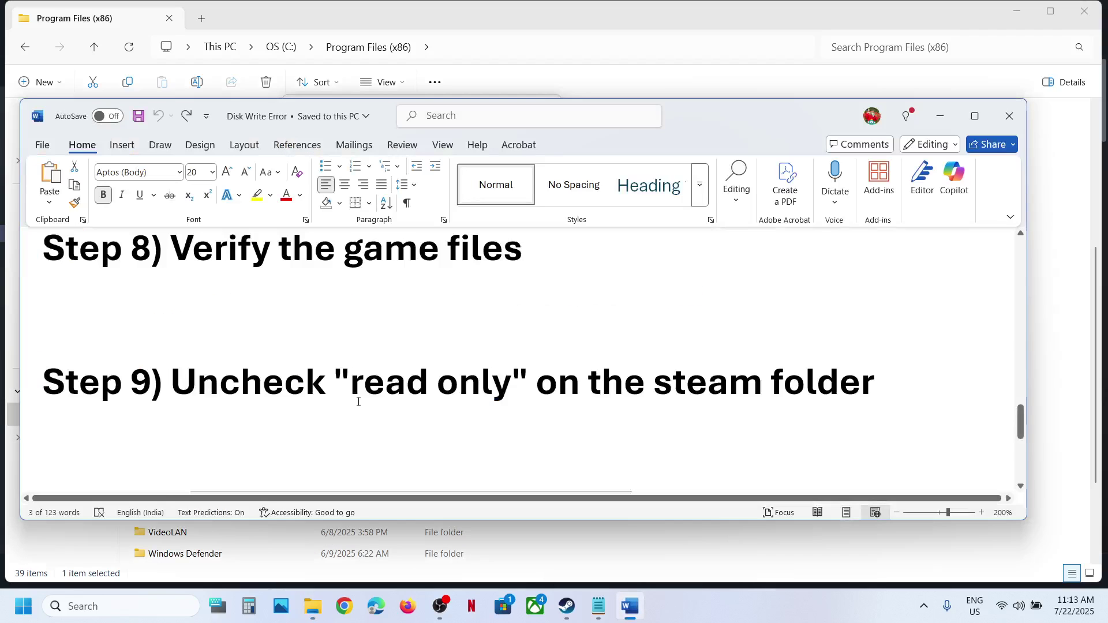
scroll(355, 400, down, 3)
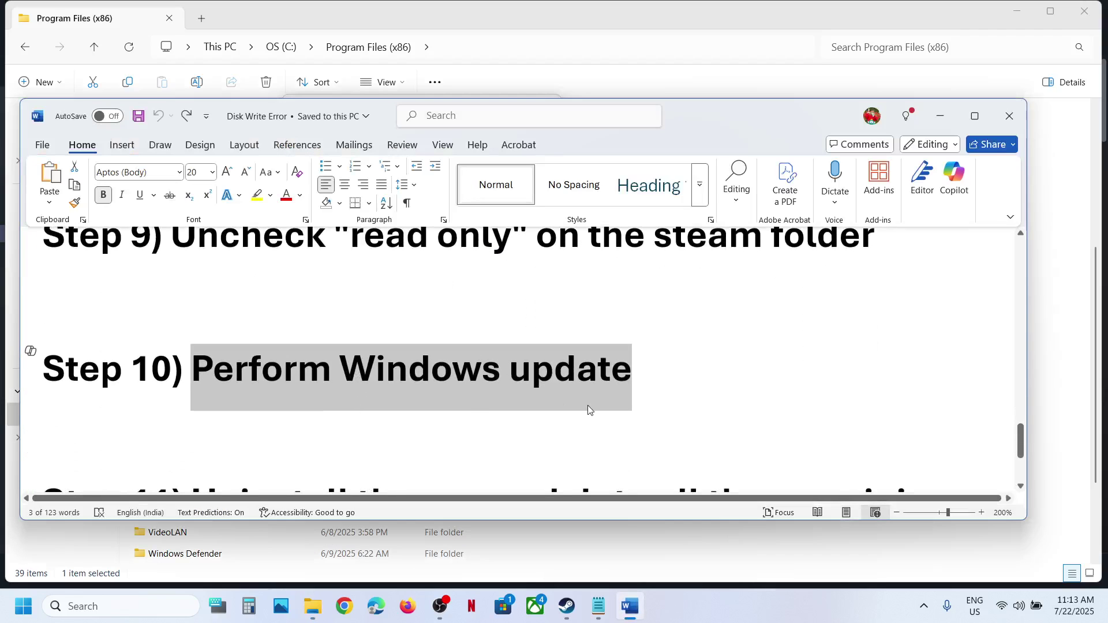
key(super+i)
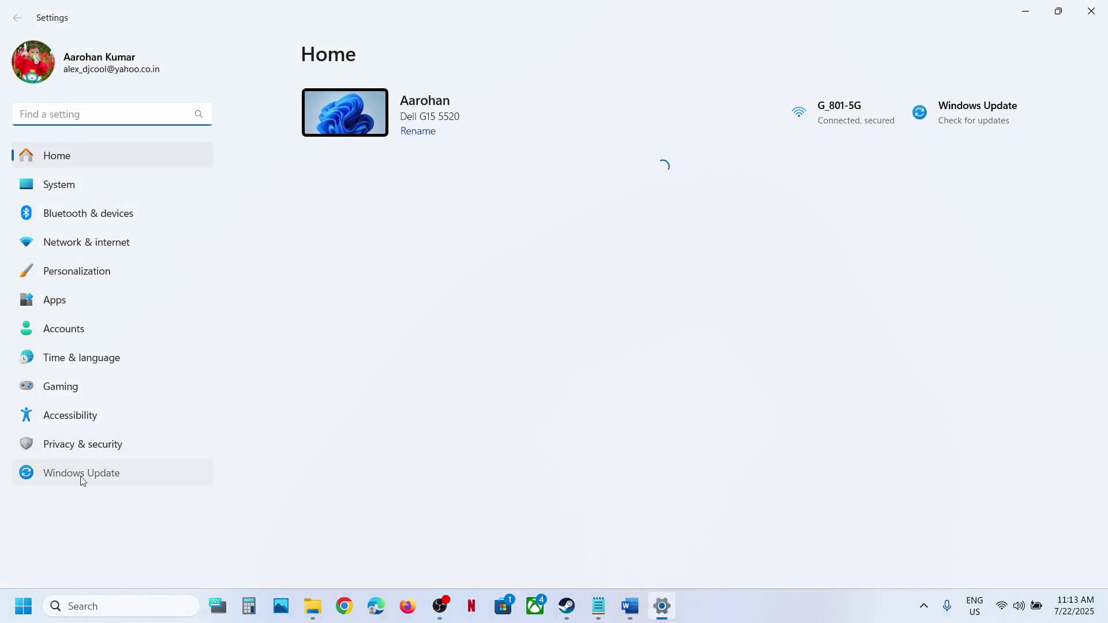
click(81, 475)
click(984, 120)
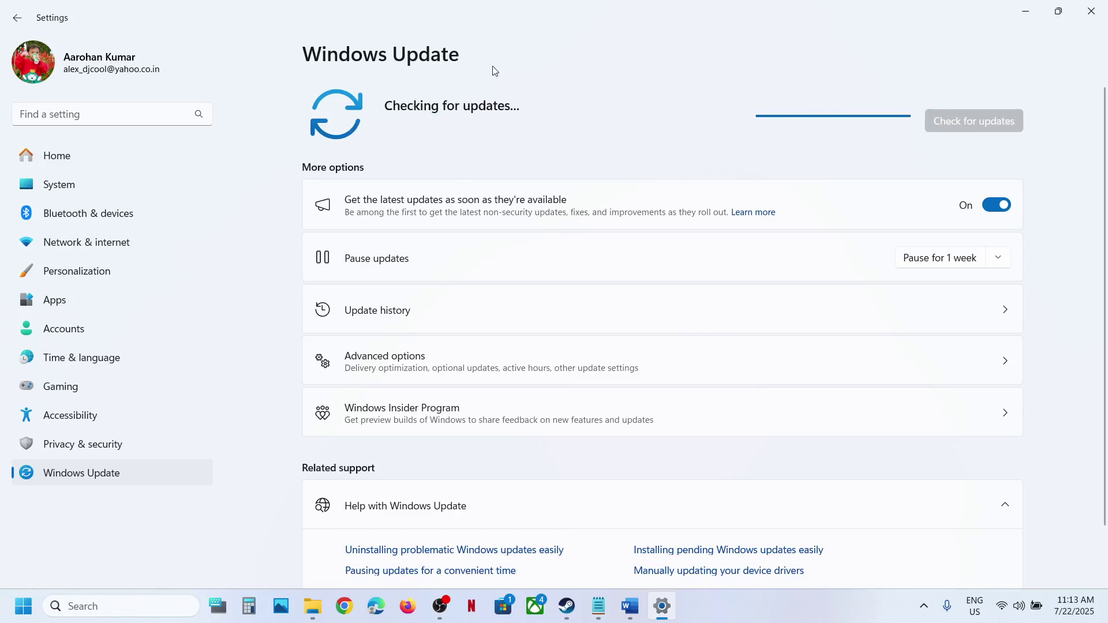
View the power options for restarting the PC, and dismiss them
key(super)
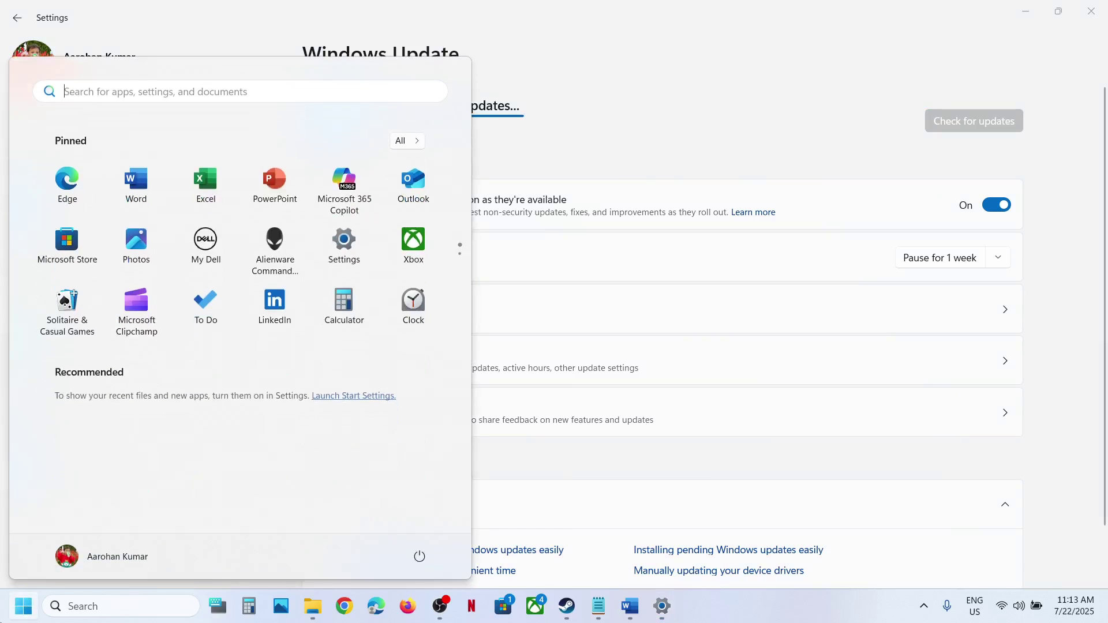
click(419, 555)
click(630, 606)
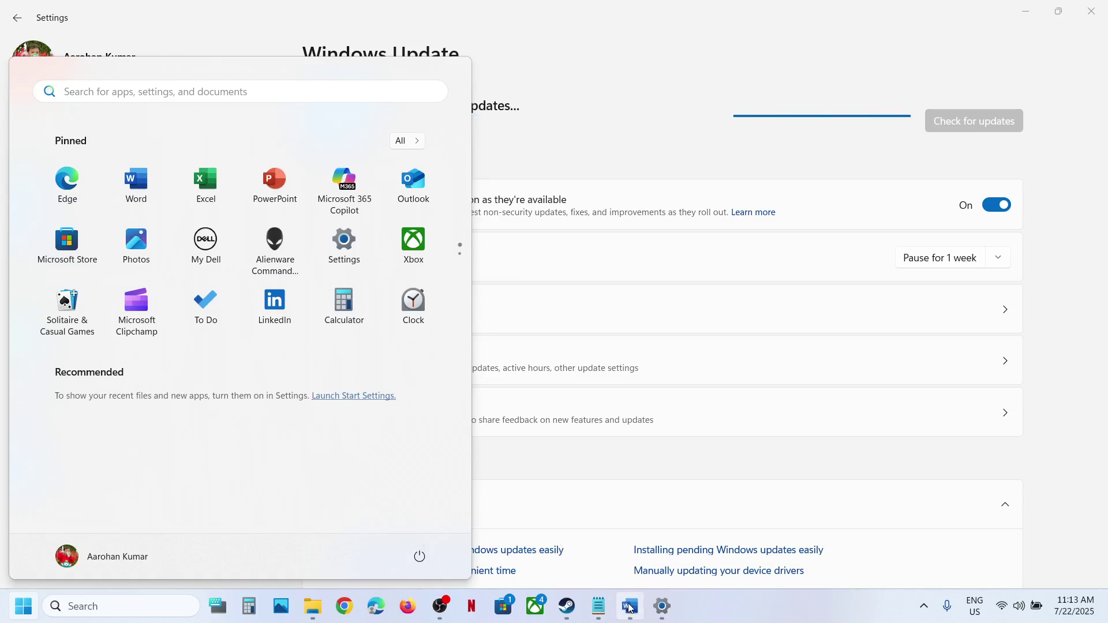
Switch to Word and highlight the Step 11 text from "Uninstall the game" through "restart your PC and"
click(630, 606)
scroll(471, 411, down, 5)
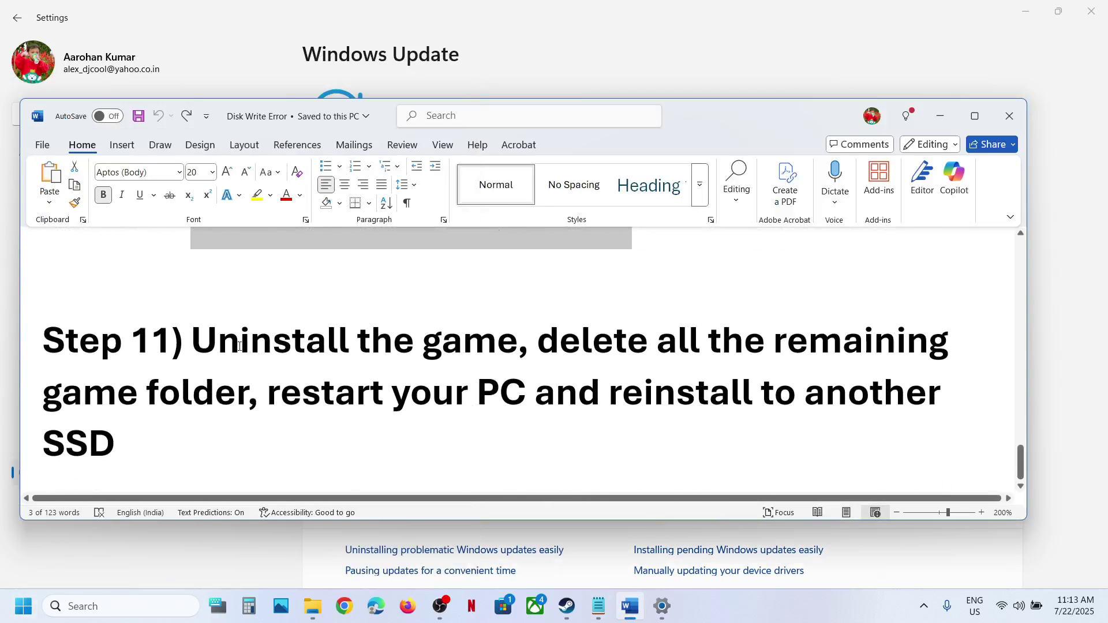
drag(238, 346, 590, 422)
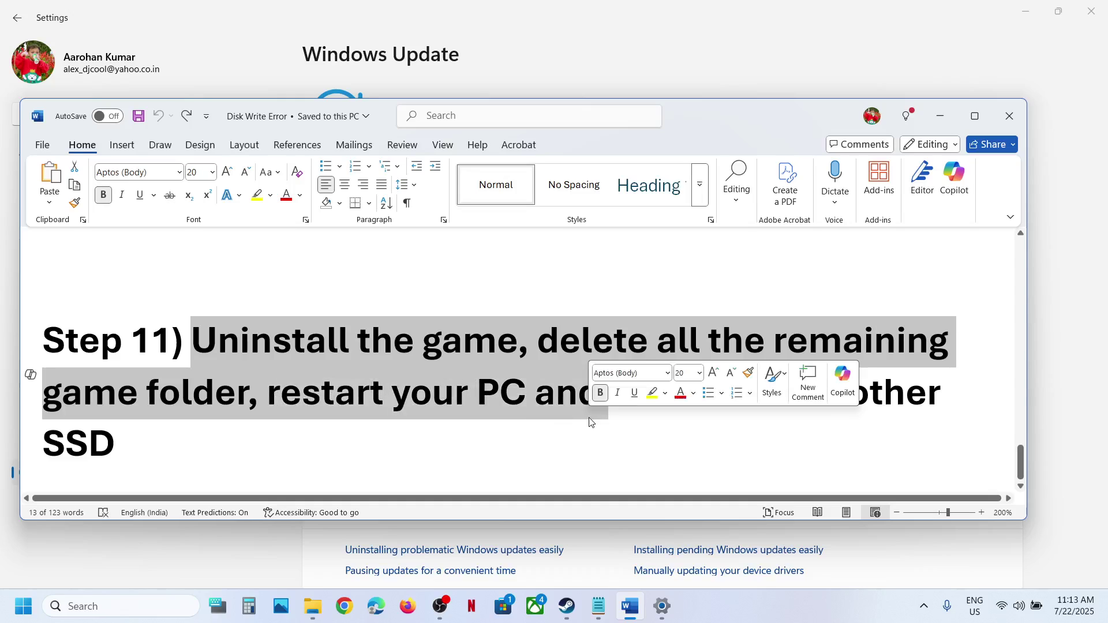
Switch to Steam and display the management options for ARK: Survival Evolved, including Uninstall
click(577, 606)
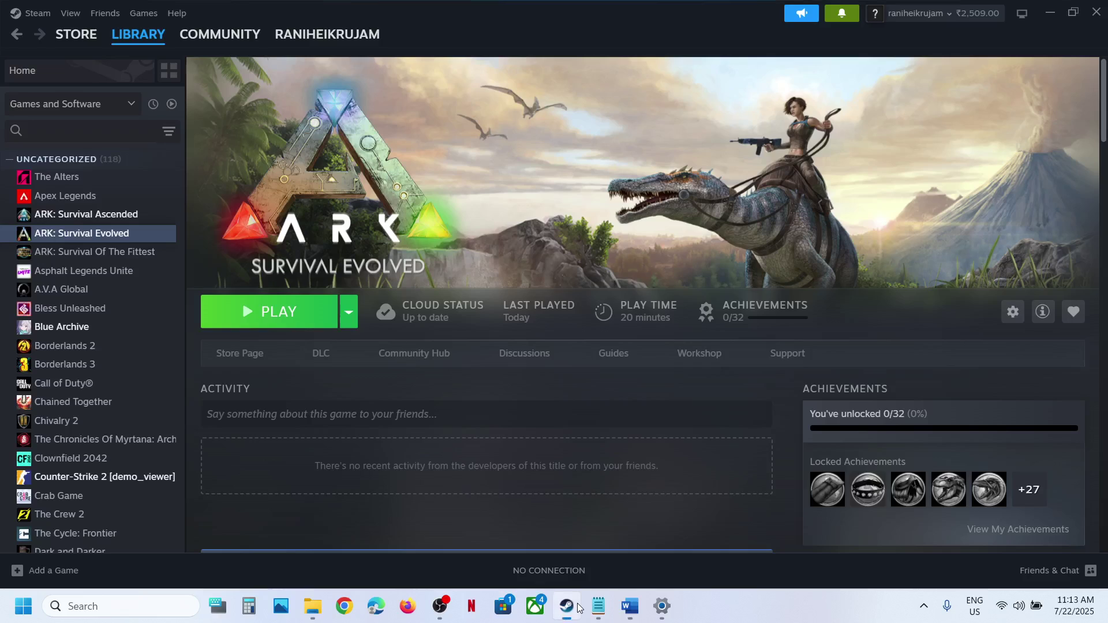
right_click(129, 233)
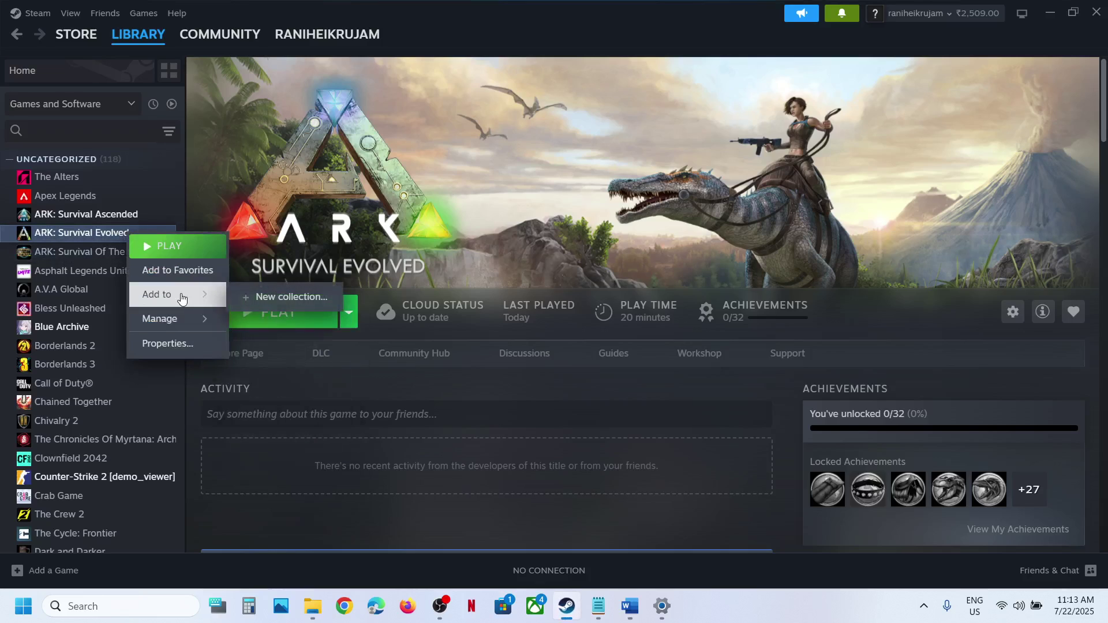
mouse_move(184, 316)
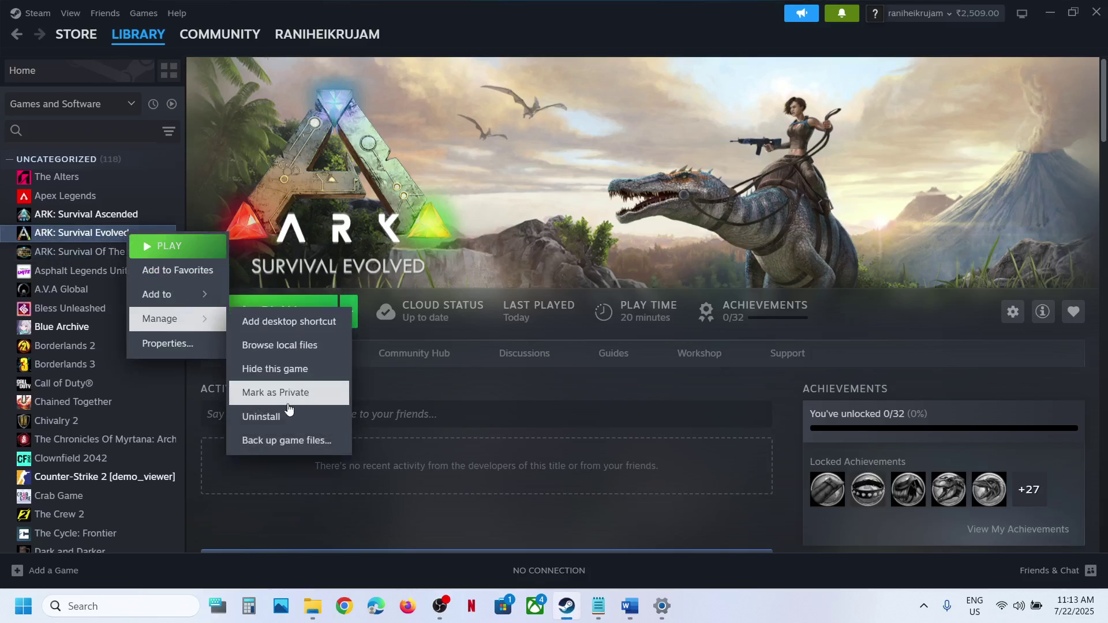
Return to Word, highlight Step 11's wording on deleting remaining folders and reinstalling to another SSD, and go back to Steam
click(630, 606)
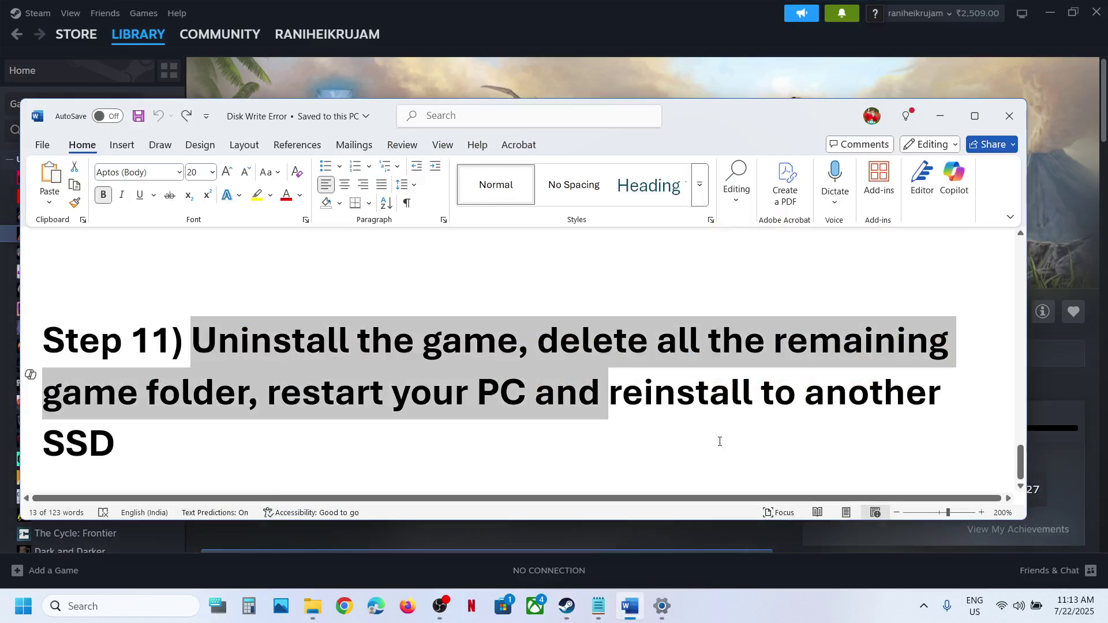
click(622, 400)
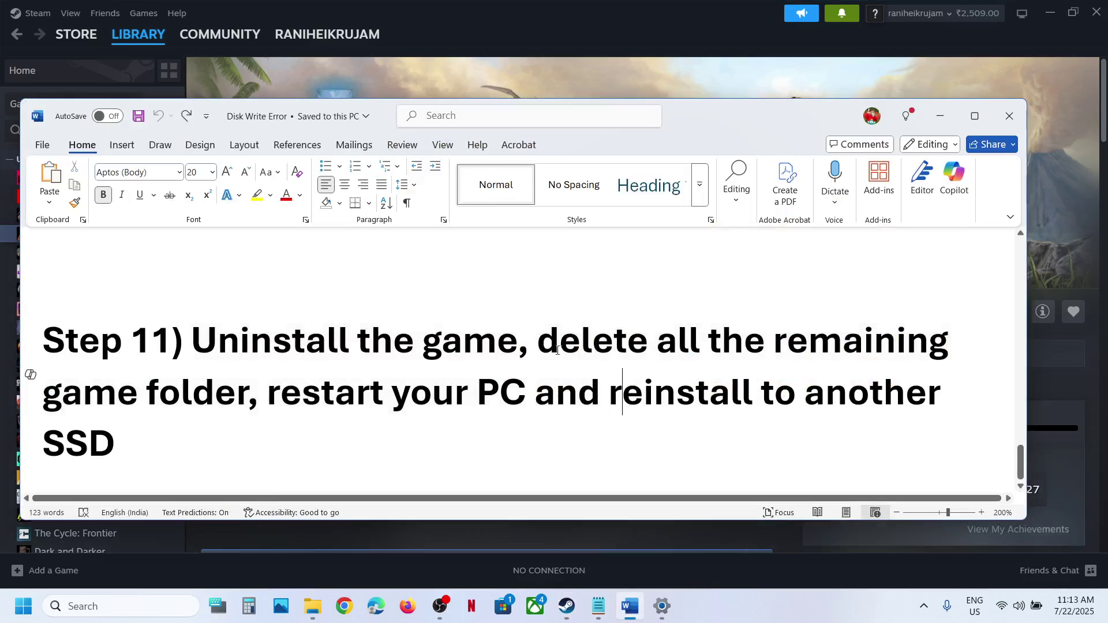
drag(553, 347, 474, 398)
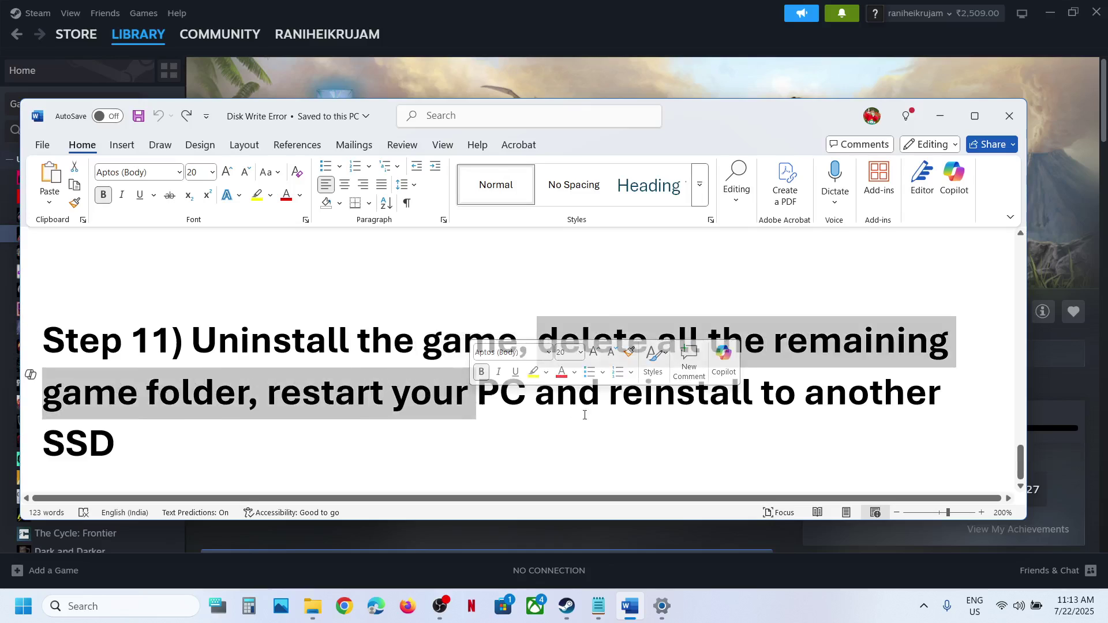
drag(611, 407, 137, 456)
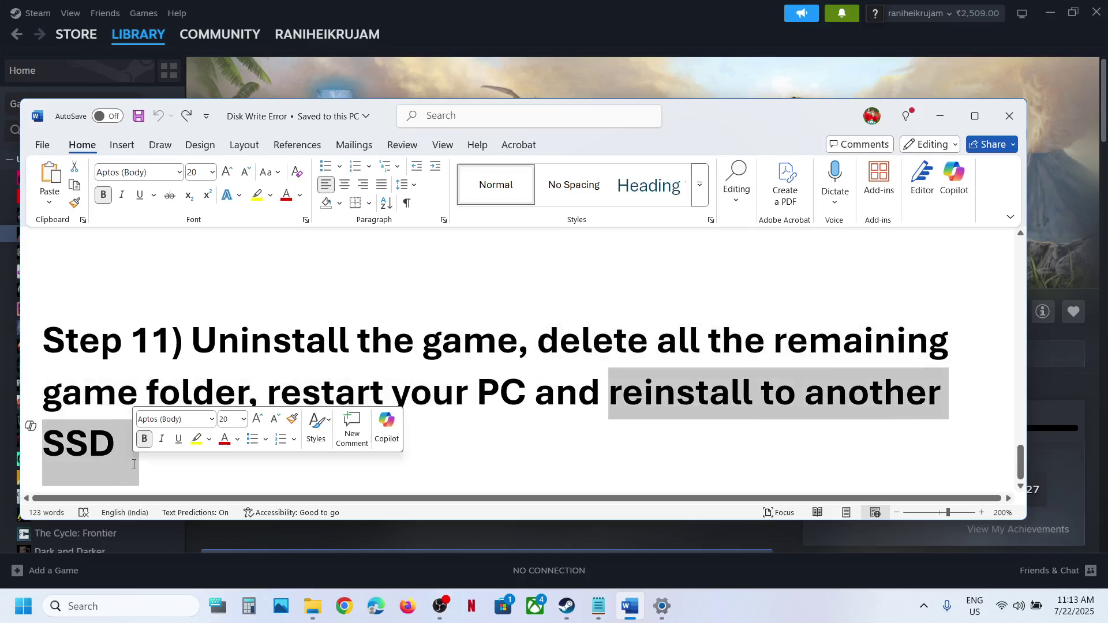
click(435, 89)
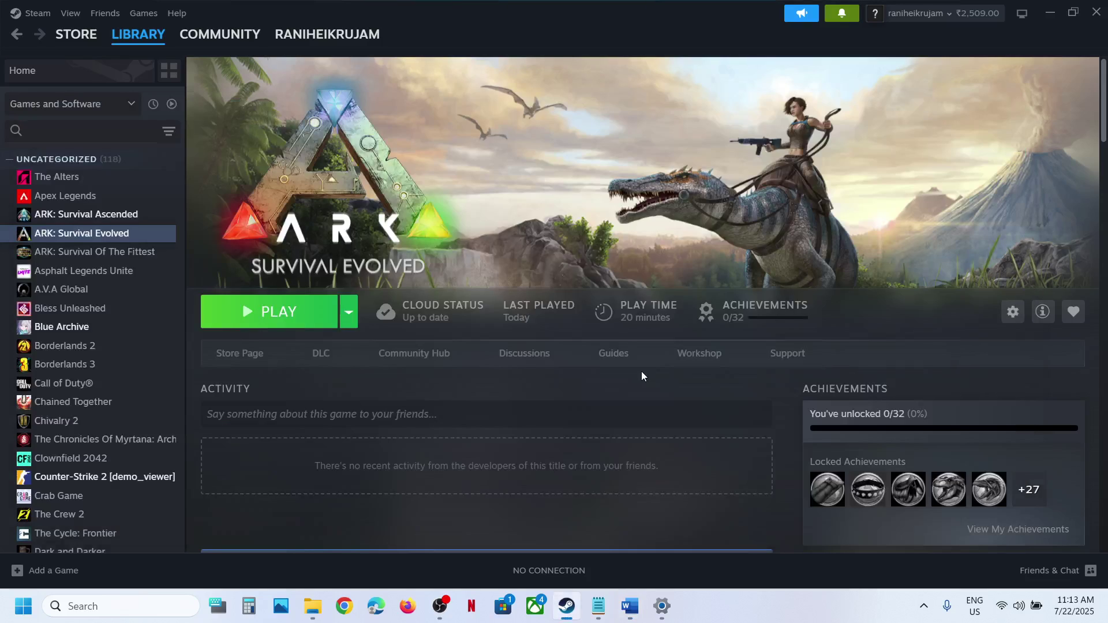